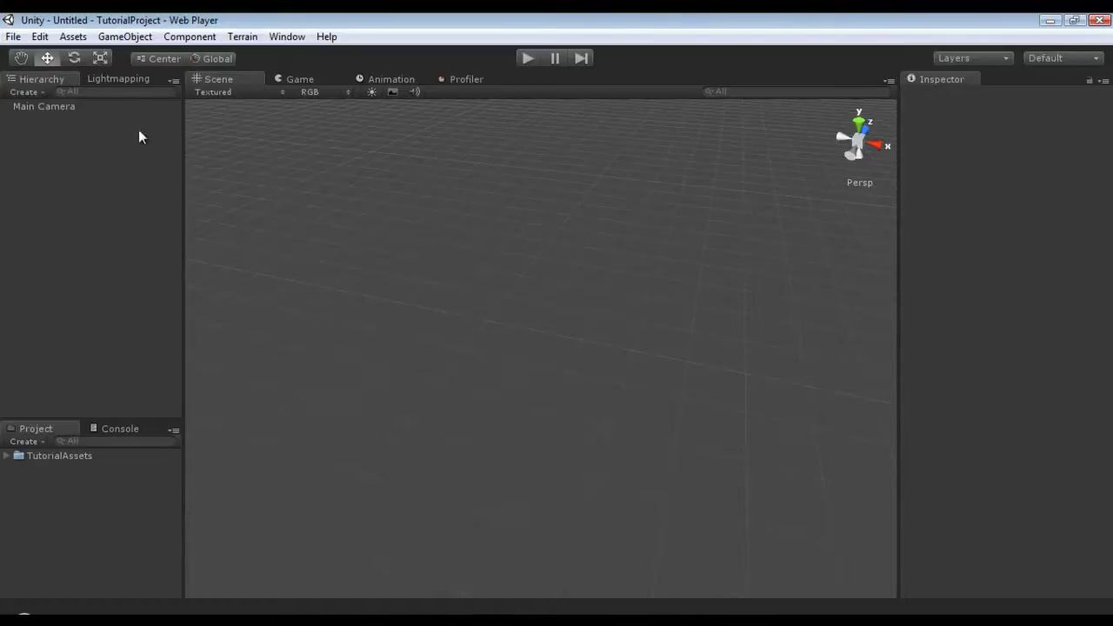
# - Open the Lightmapping window's Bake tab, docked in place of the Hierarchy and widened
pyautogui.click(122, 79)
pyautogui.click(101, 102)
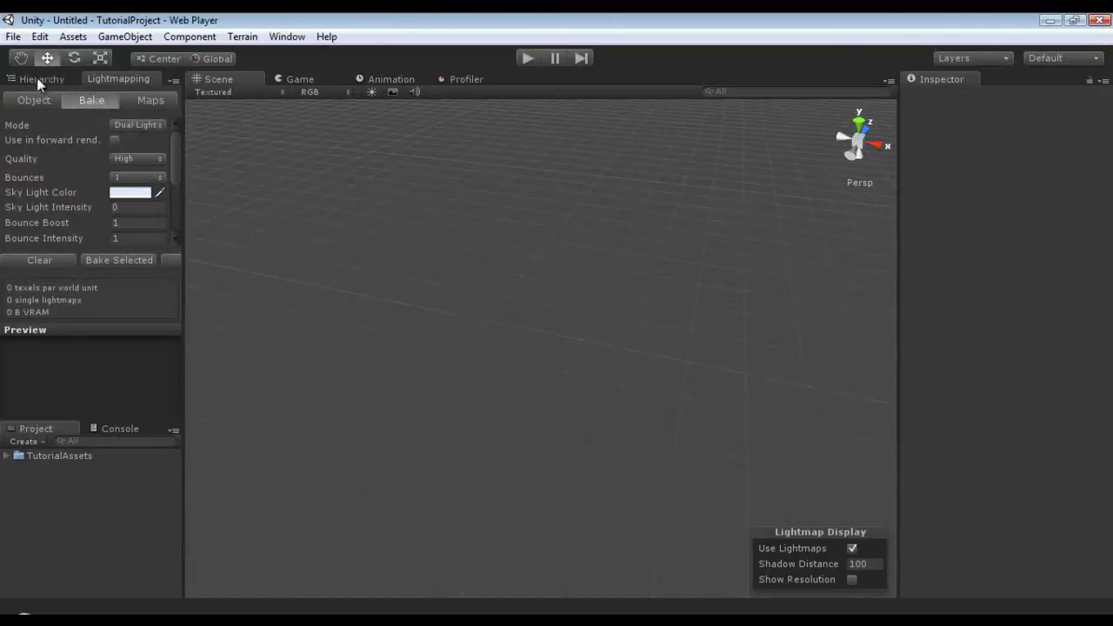
pyautogui.moveTo(106, 76); pyautogui.dragTo(12, 209)
pyautogui.moveTo(406, 237); pyautogui.dragTo(431, 237)
pyautogui.moveTo(206, 78); pyautogui.dragTo(96, 80)
pyautogui.moveTo(299, 191); pyautogui.dragTo(334, 191)
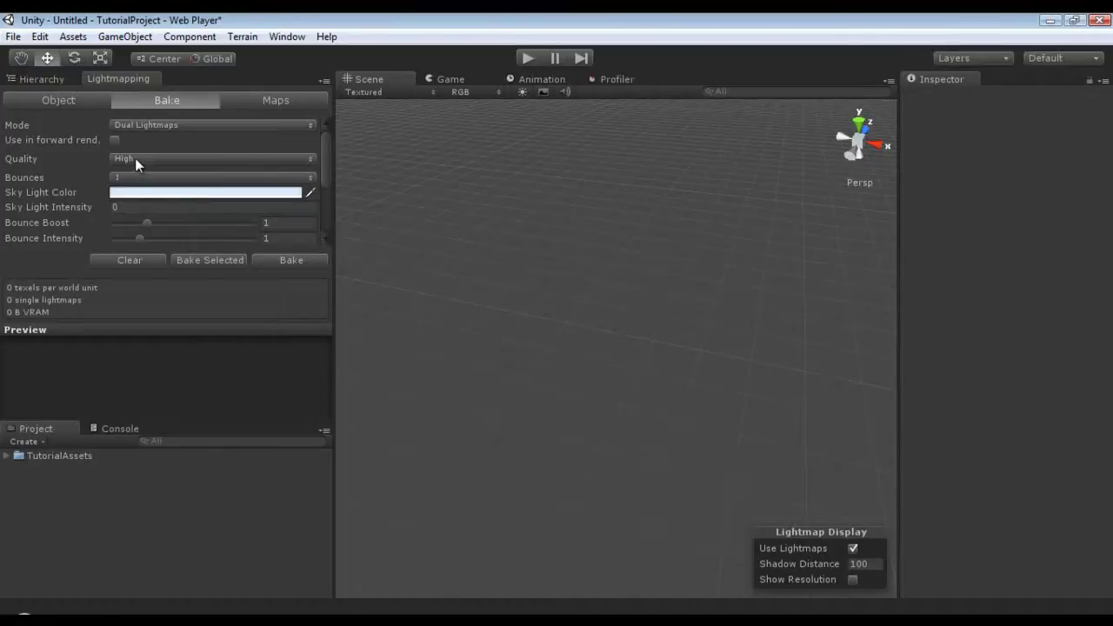
# - Raise the lightmap Bounces setting from 1 to 4
pyautogui.click(148, 177)
pyautogui.click(148, 182)
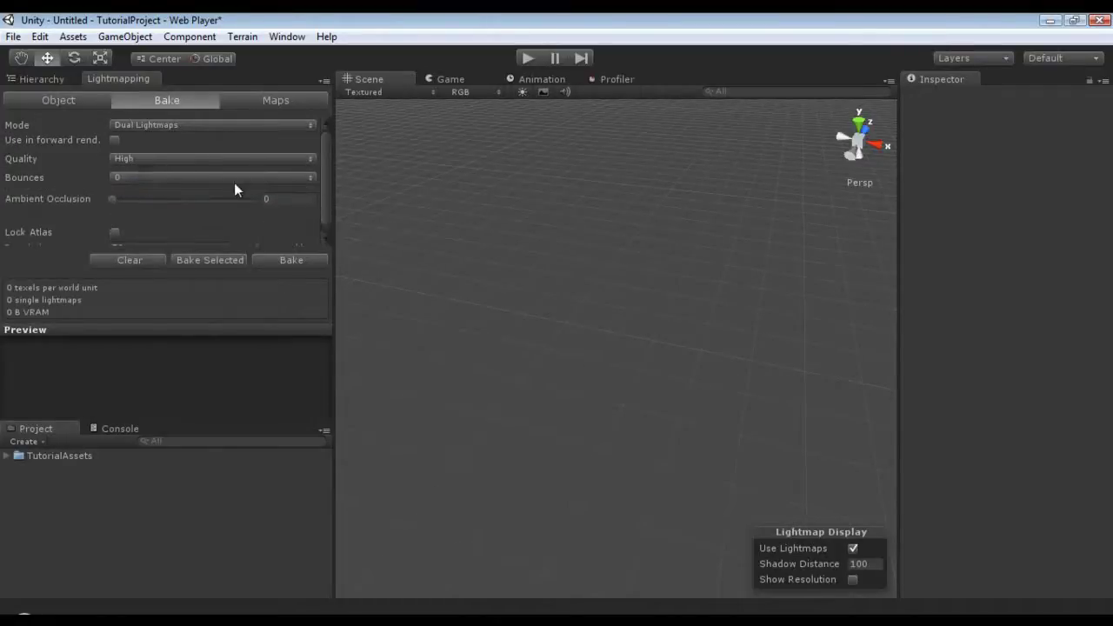
pyautogui.click(196, 178)
pyautogui.click(139, 254)
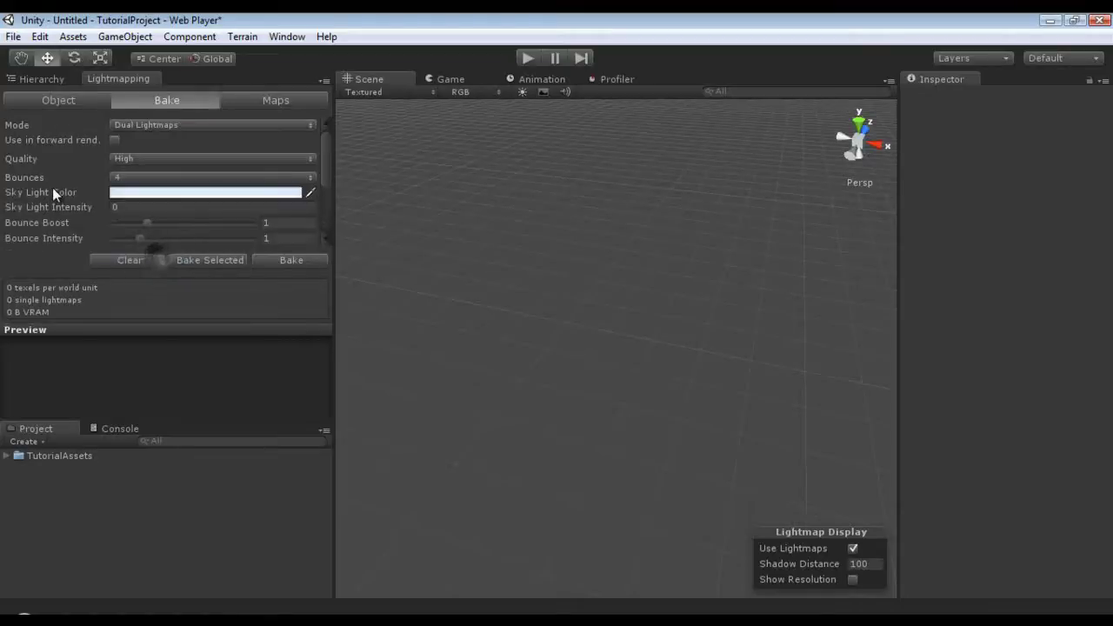
pyautogui.scroll(-2, 52, 187)
pyautogui.scroll(-3, 52, 187)
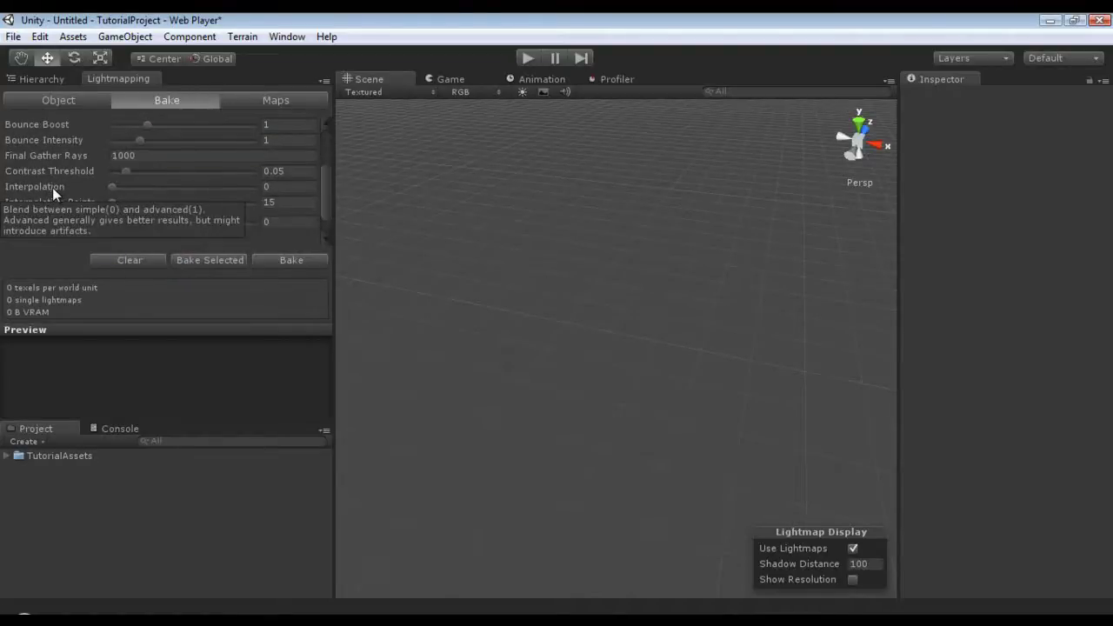
pyautogui.scroll(5, 52, 187)
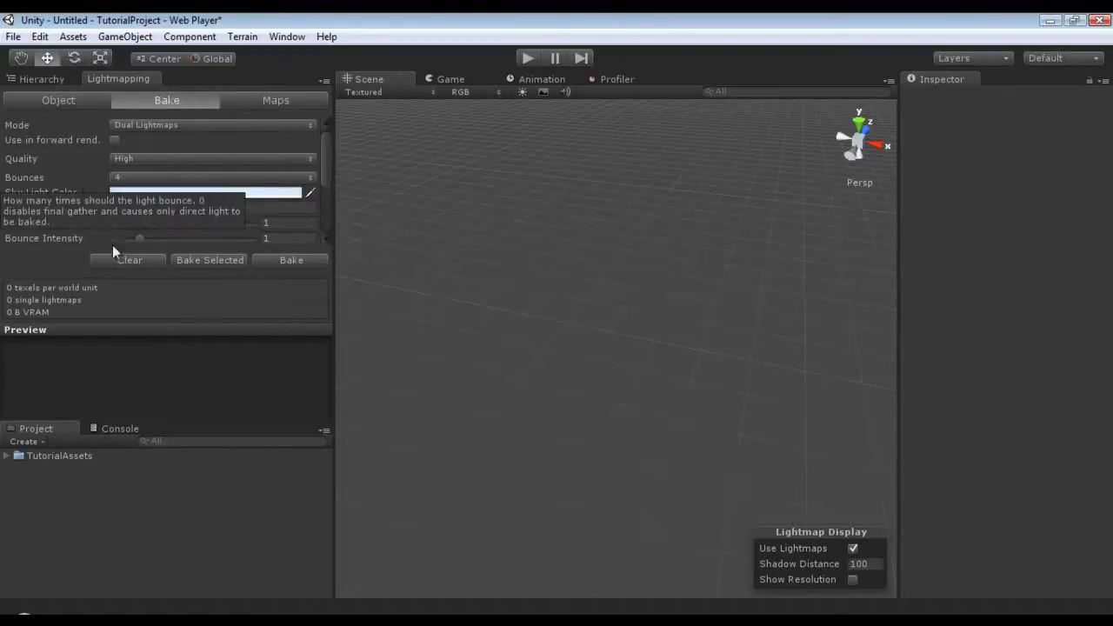
# - Add a new cube to the scene from the GameObject menu
pyautogui.click(116, 37)
pyautogui.moveTo(129, 73)
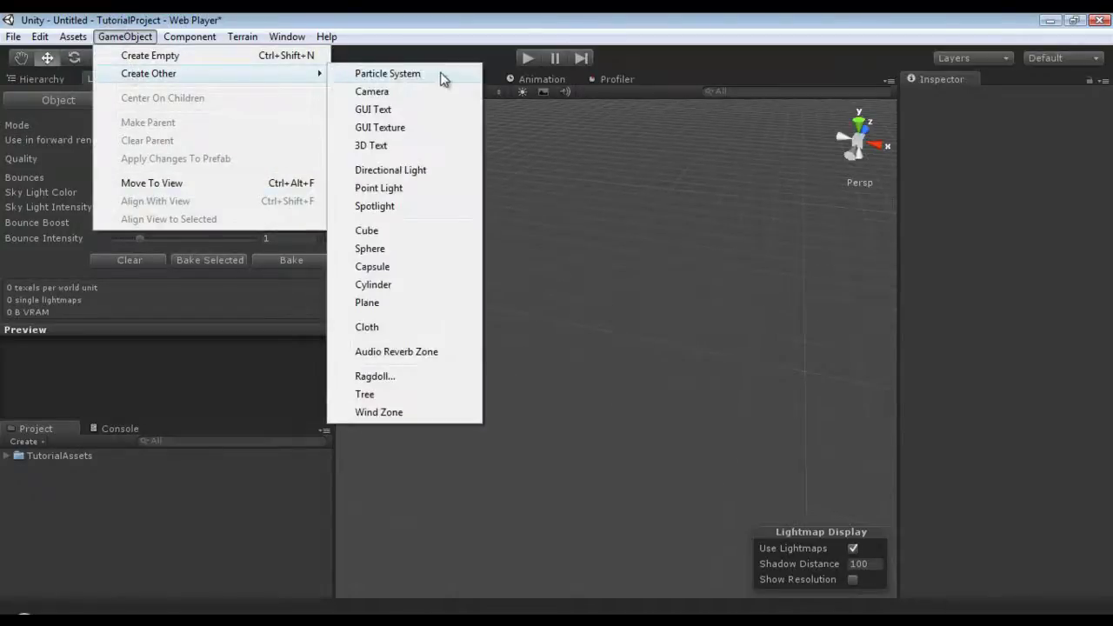
pyautogui.click(423, 230)
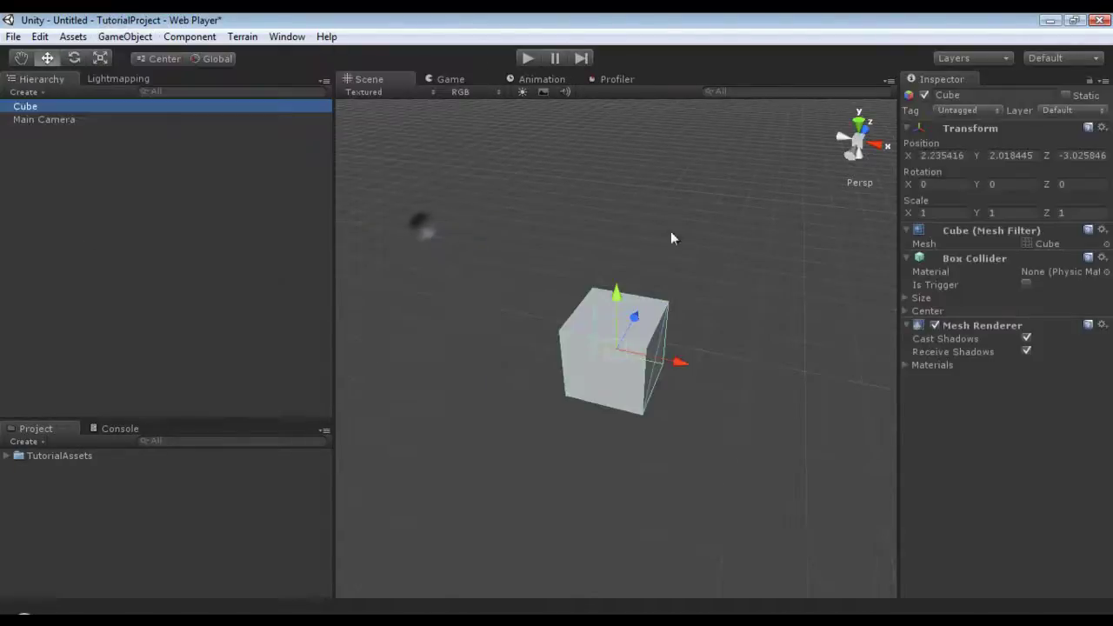
# - Place the cube at position 0, 0, 0 and scale it to 10 × 0.1 × 10
pyautogui.click(943, 156)
pyautogui.write('0')
pyautogui.press('Tab')
pyautogui.write('0')
pyautogui.press('Tab')
pyautogui.write('0')
pyautogui.press('Tab')
pyautogui.press('Tab')
pyautogui.press('Tab')
pyautogui.press('Tab')
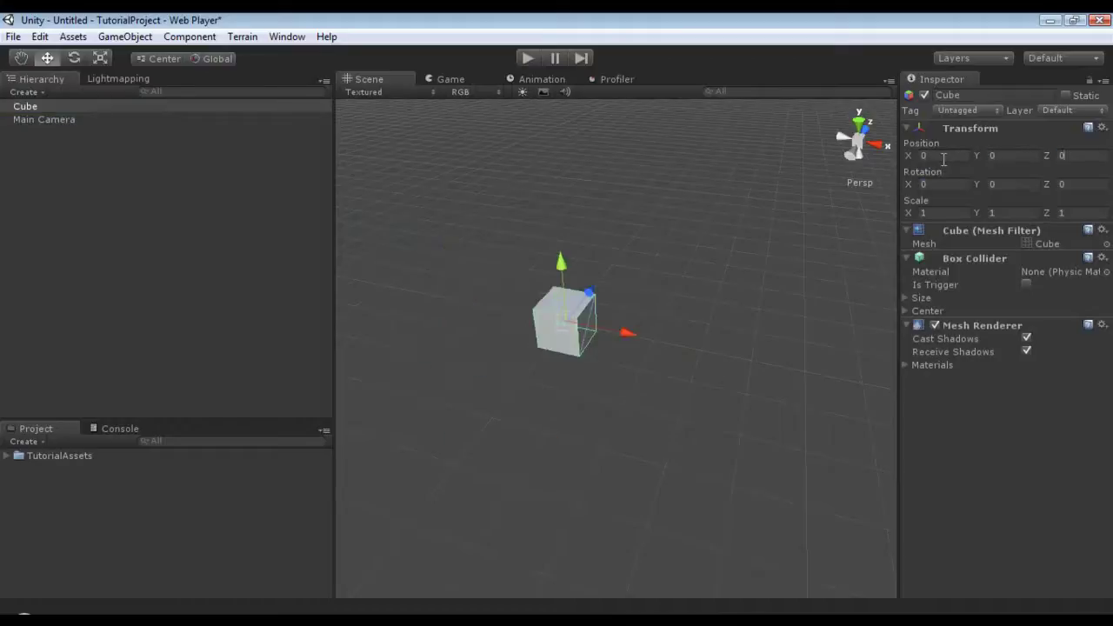
pyautogui.write('10')
pyautogui.press('Tab')
pyautogui.write('0.1')
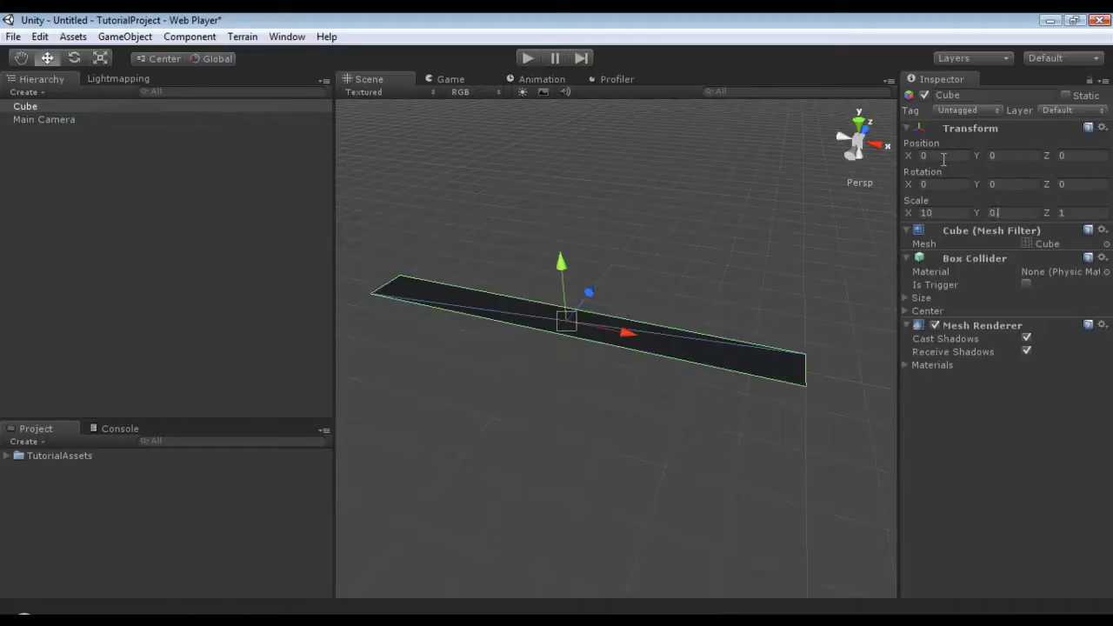
pyautogui.press('Tab')
pyautogui.write('10')
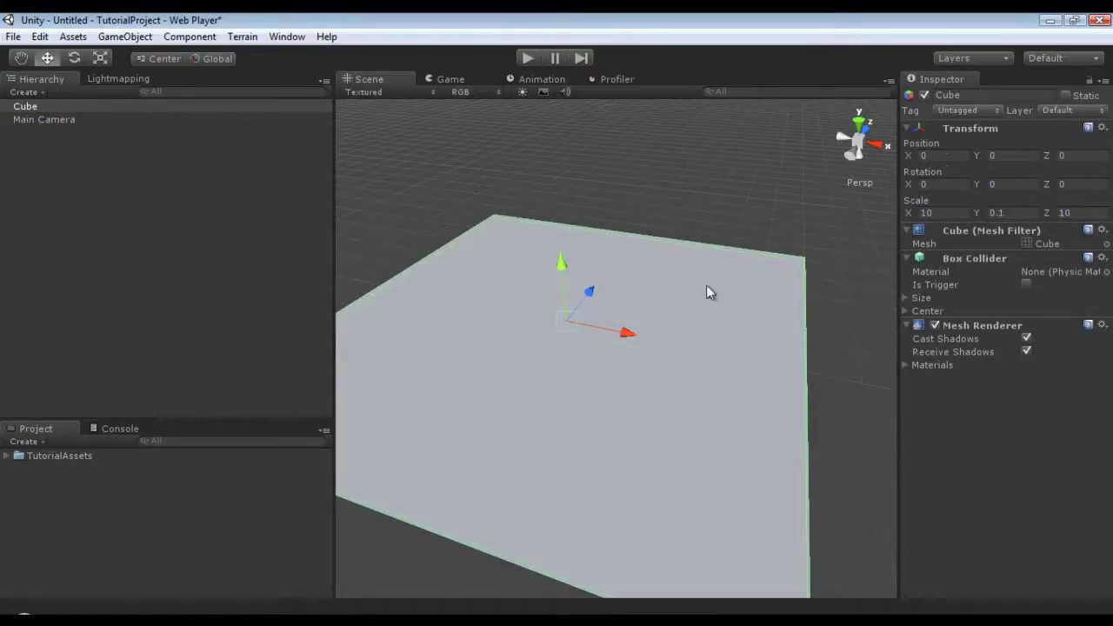
pyautogui.keyDown('alt'); pyautogui.moveTo(687, 292); pyautogui.dragTo(732, 277); pyautogui.keyUp('alt')
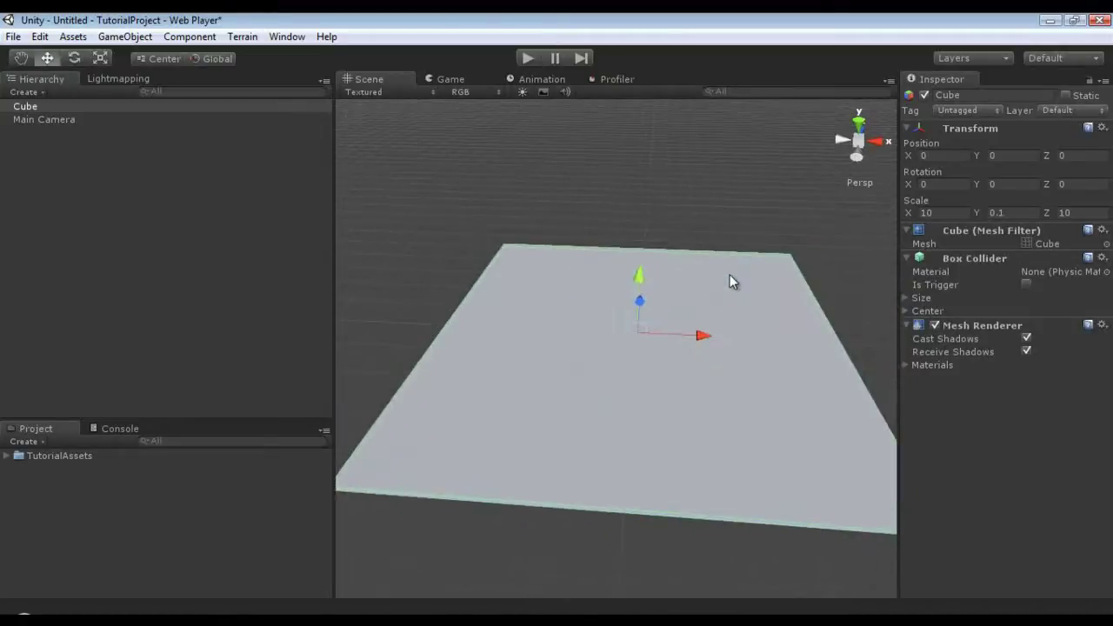
# - Duplicate the floor slab and set the copy's Z scale to 0.1
pyautogui.hotkey('ctrl', 'd')
pyautogui.click(926, 213)
pyautogui.click(1077, 212)
pyautogui.write('1')
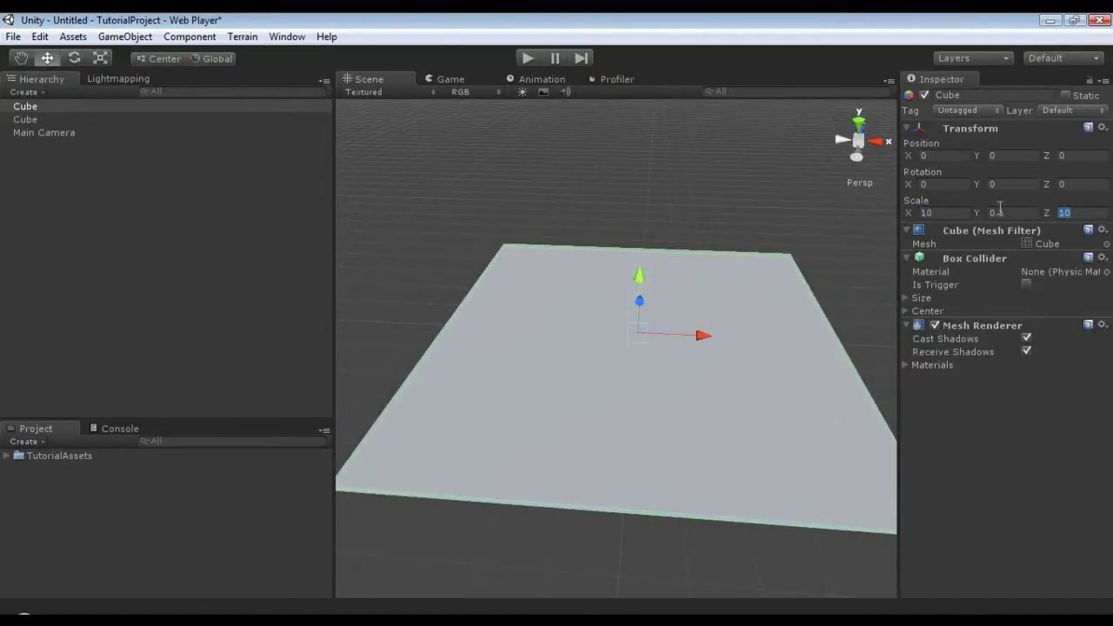
pyautogui.write('0')
pyautogui.press('BackSpace')
pyautogui.press('BackSpace')
pyautogui.write('0.1')
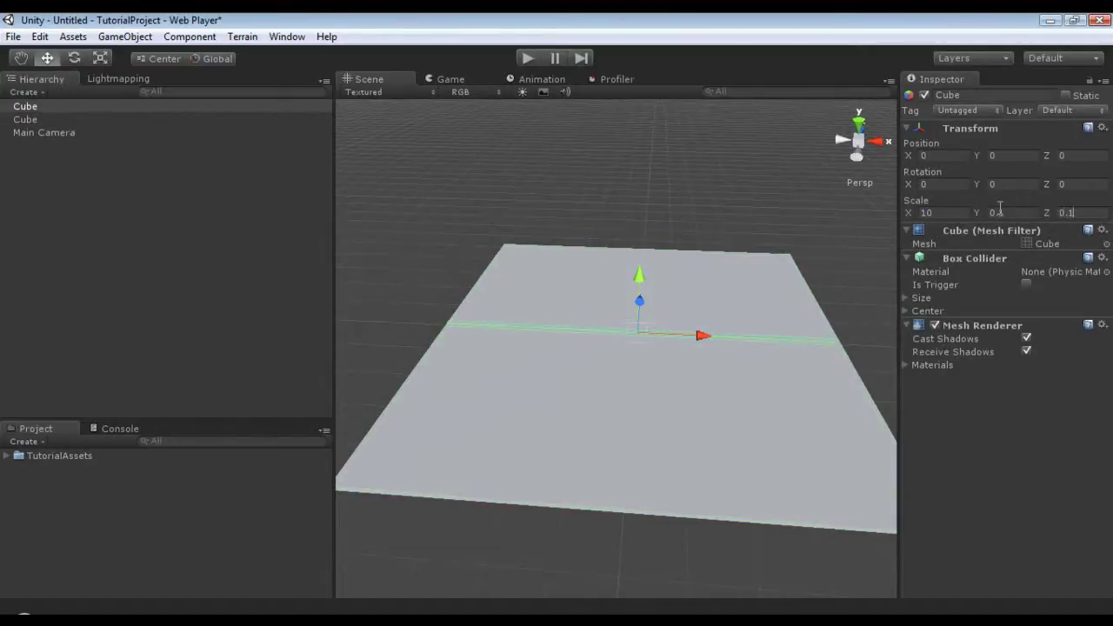
# - Zoom in on the floor's edge and select the thin strip there
pyautogui.keyDown('alt'); pyautogui.moveTo(744, 211); pyautogui.dragTo(672, 344); pyautogui.keyUp('alt')
pyautogui.click(722, 323)
pyautogui.scroll(5, 727, 320)
pyautogui.keyDown('alt'); pyautogui.moveTo(727, 320); pyautogui.dragTo(577, 356); pyautogui.keyUp('alt')
pyautogui.click(577, 357)
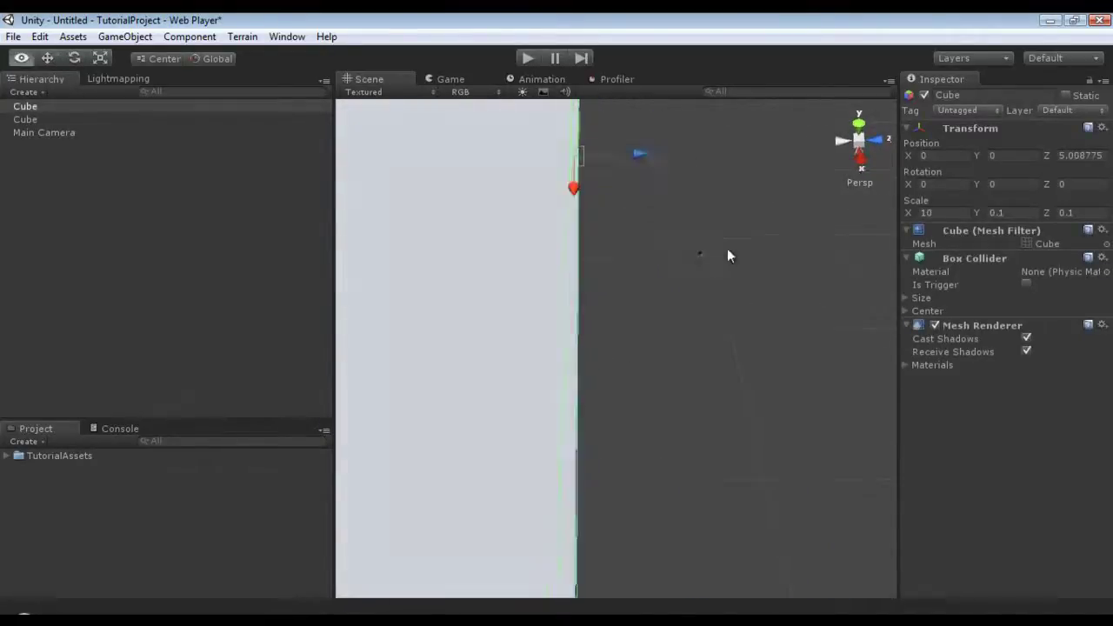
pyautogui.scroll(-3, 743, 245)
pyautogui.keyDown('alt'); pyautogui.moveTo(743, 245); pyautogui.dragTo(767, 230); pyautogui.keyUp('alt')
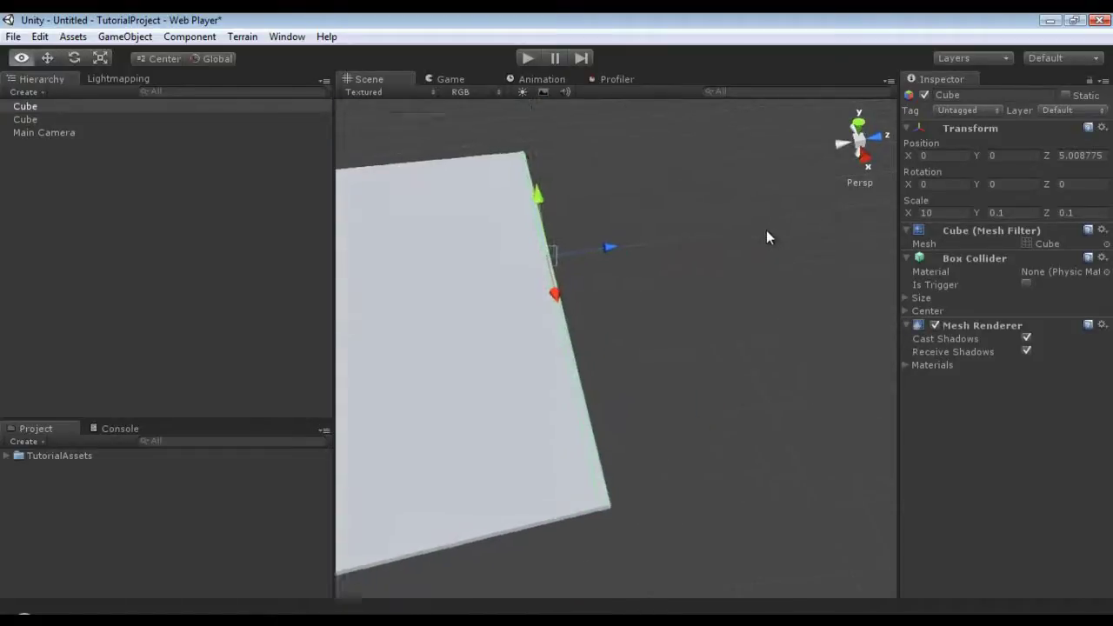
# - Thicken the strip to a Y scale of 0.2, after first trying 0.3
pyautogui.click(1032, 213)
pyautogui.write('0.3')
pyautogui.keyDown('alt'); pyautogui.moveTo(609, 305); pyautogui.dragTo(560, 257); pyautogui.keyUp('alt')
pyautogui.click(641, 261)
pyautogui.click(608, 257)
pyautogui.keyDown('alt'); pyautogui.moveTo(691, 241); pyautogui.dragTo(686, 236); pyautogui.keyUp('alt')
pyautogui.click(1024, 214)
pyautogui.write('0.2')
pyautogui.keyDown('alt'); pyautogui.moveTo(807, 217); pyautogui.dragTo(684, 258); pyautogui.keyUp('alt')
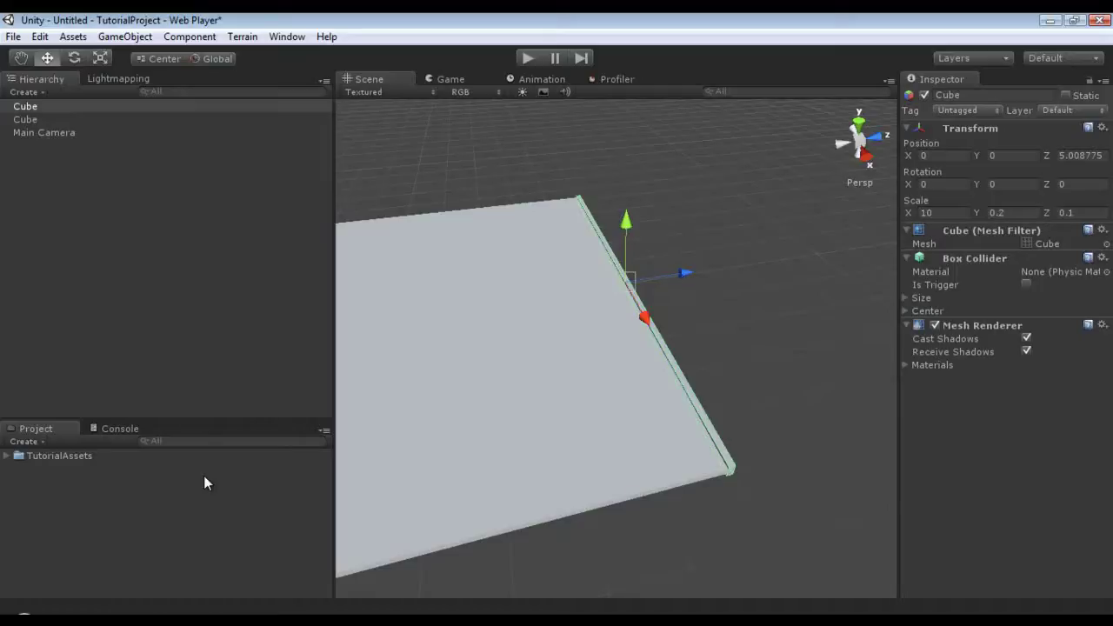
# - Create a folder named Materials inside TutorialAssets
pyautogui.click(7, 457)
pyautogui.rightClick(41, 456)
pyautogui.moveTo(115, 225)
pyautogui.click(311, 219)
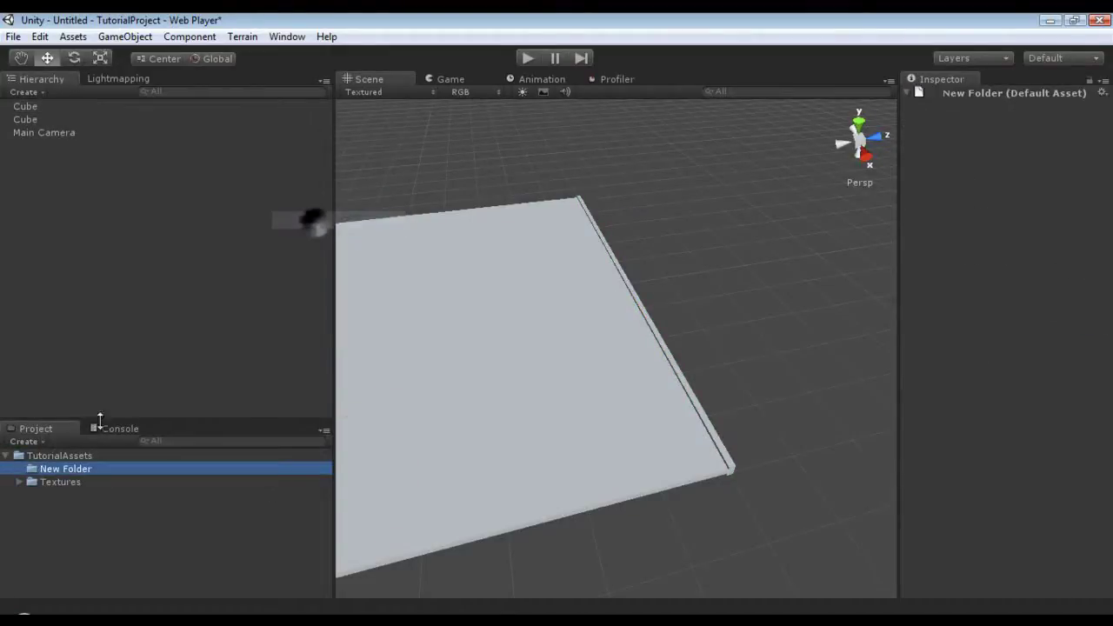
pyautogui.write('Materials')
pyautogui.press('Return')
# - Create a new material named RedEmis in the Materials folder
pyautogui.rightClick(70, 471)
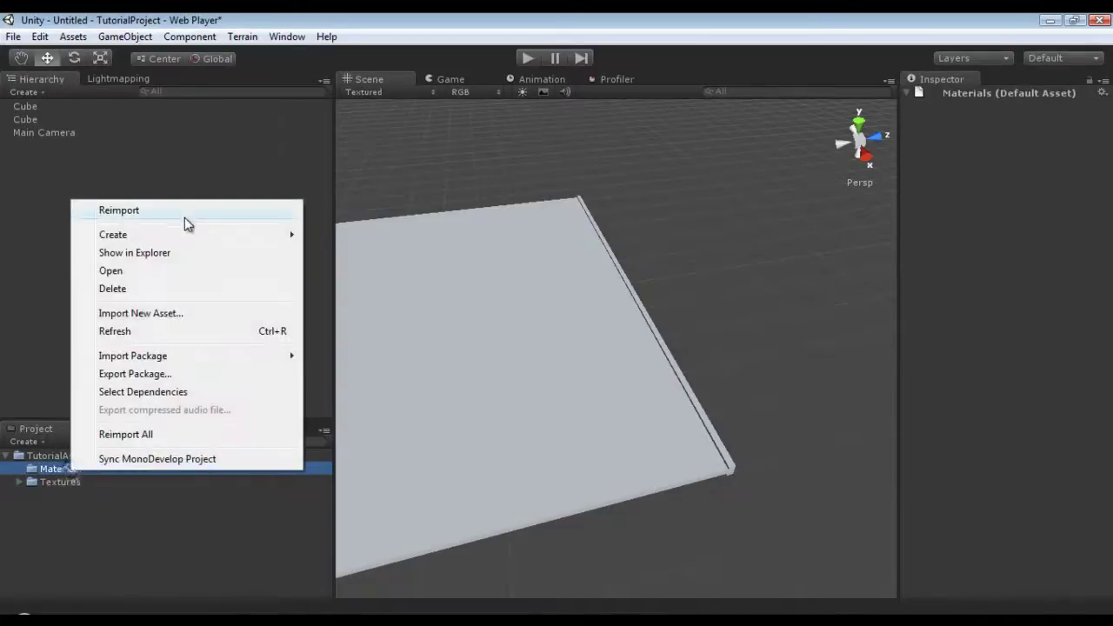
pyautogui.moveTo(193, 237)
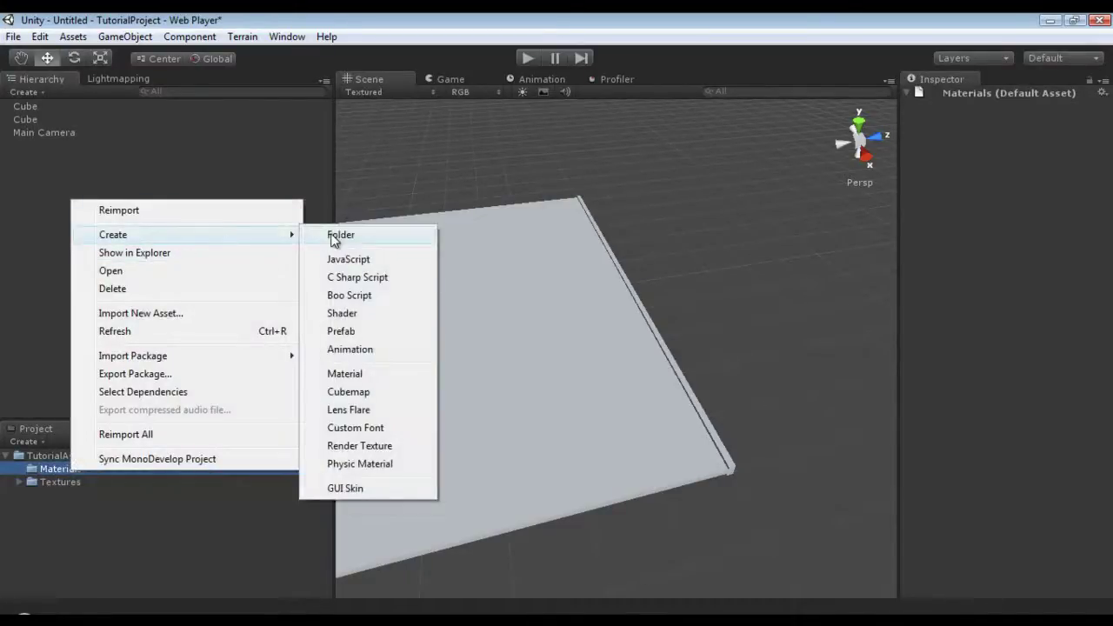
pyautogui.click(348, 375)
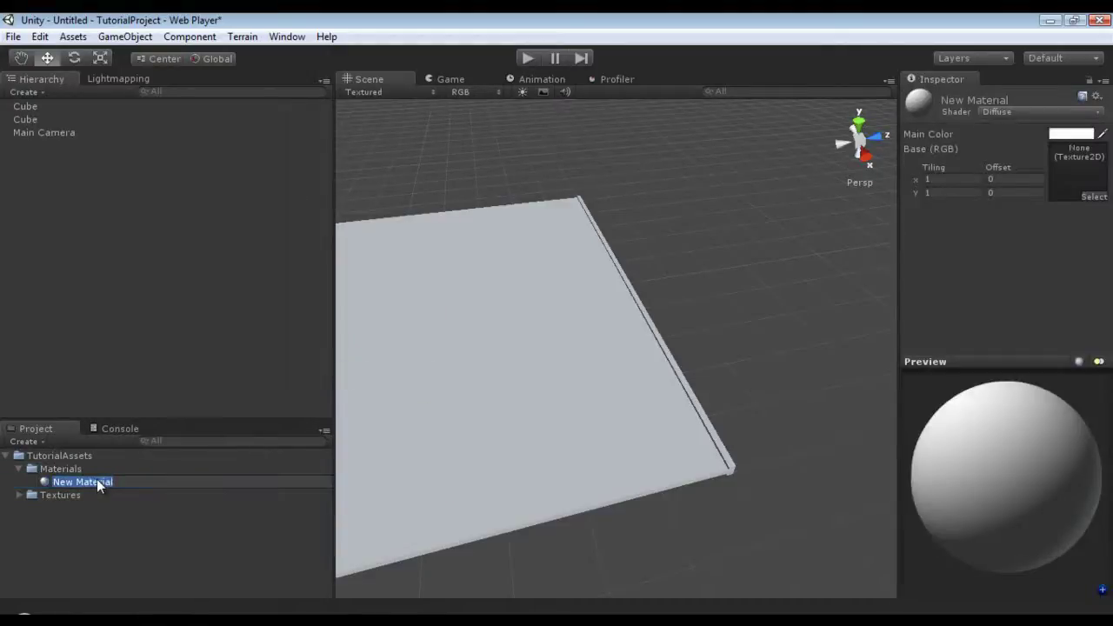
pyautogui.write('RedEmis')
pyautogui.press('Return')
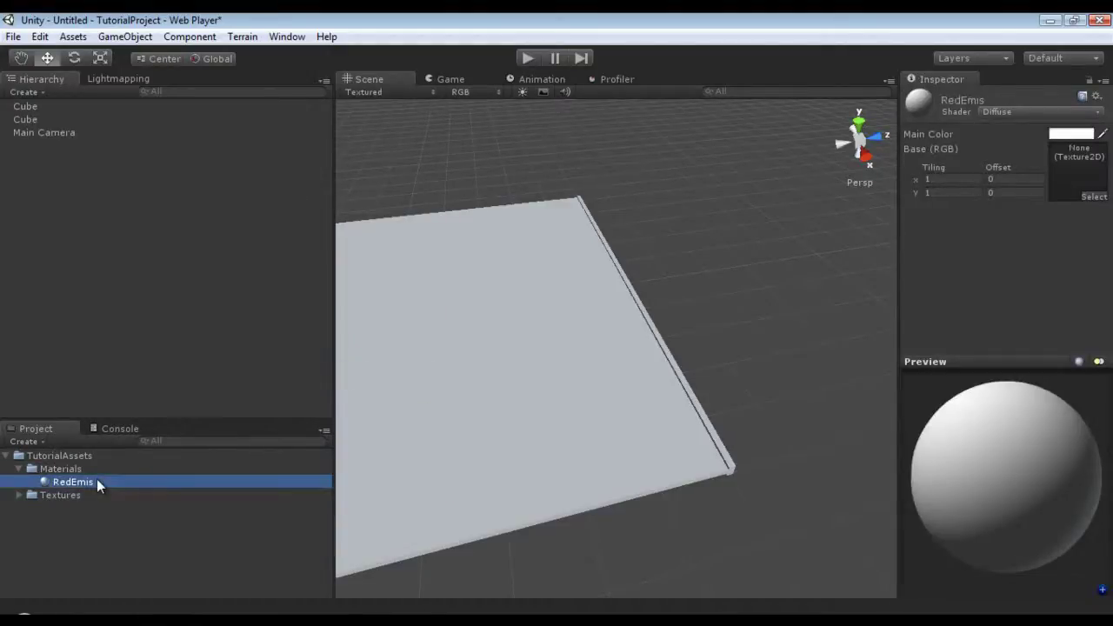
# - Switch the RedEmis shader to Self-Illumin/Diffuse
pyautogui.click(1005, 110)
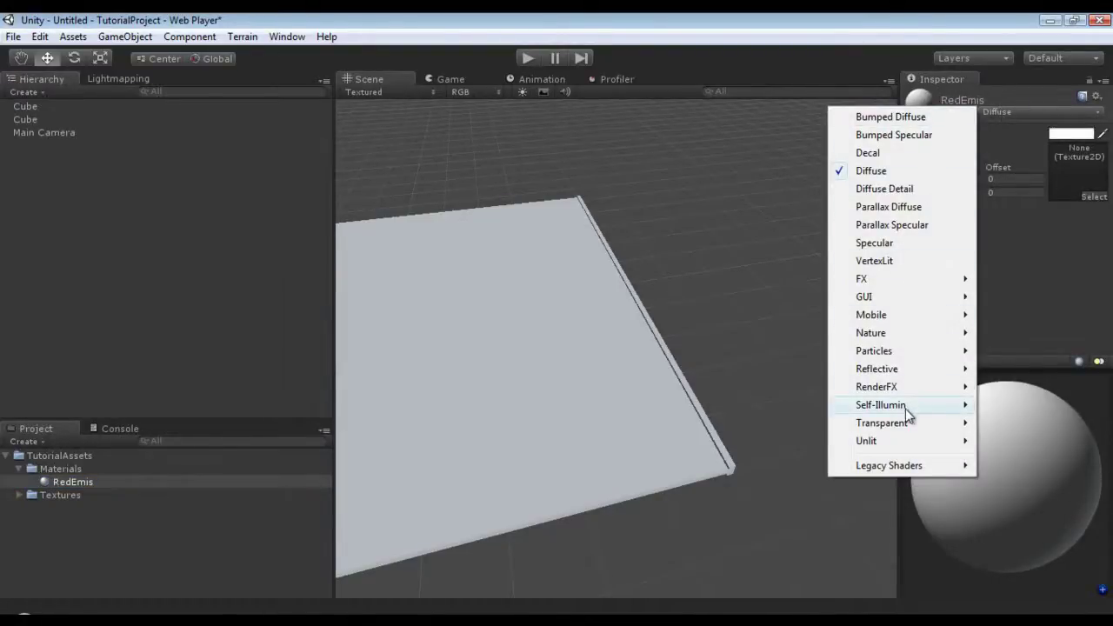
pyautogui.moveTo(904, 407)
pyautogui.click(745, 444)
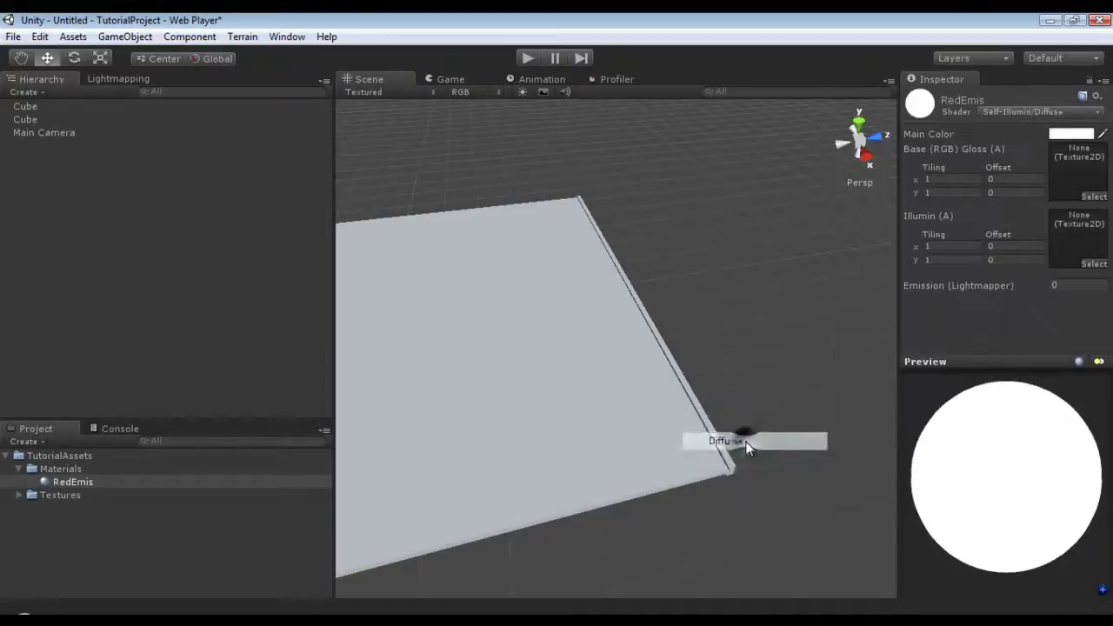
# - Give RedEmis a pure red Main Color and an Emission (Lightmapper) of 5
pyautogui.click(1083, 135)
pyautogui.click(135, 202)
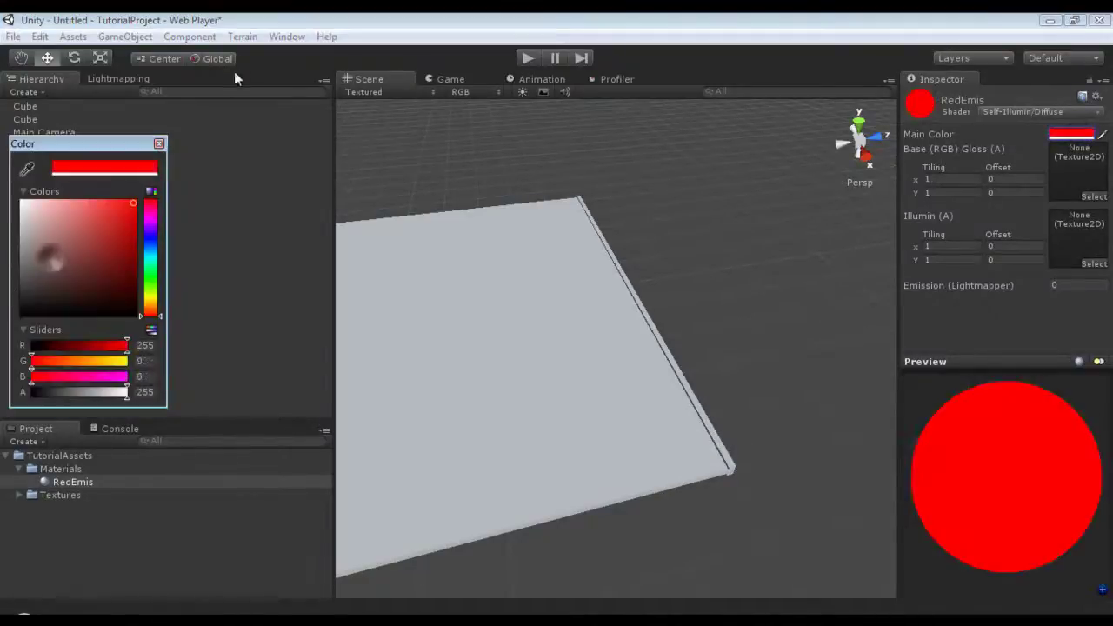
pyautogui.click(779, 241)
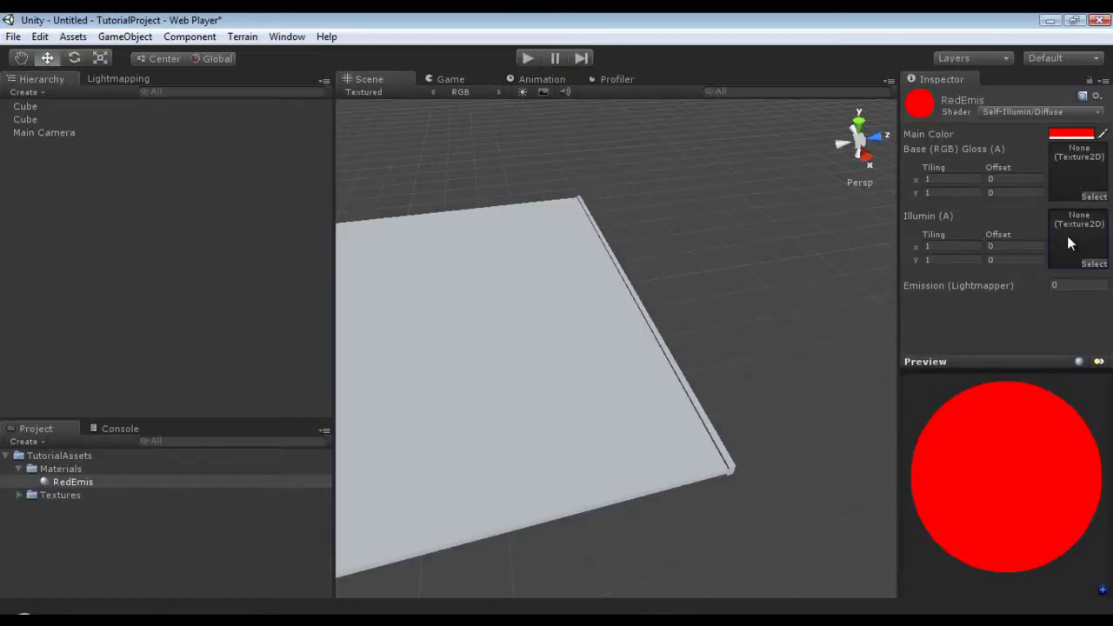
pyautogui.click(1063, 285)
pyautogui.write('5')
# - Apply the RedEmis material to the thin edge cube
pyautogui.click(665, 337)
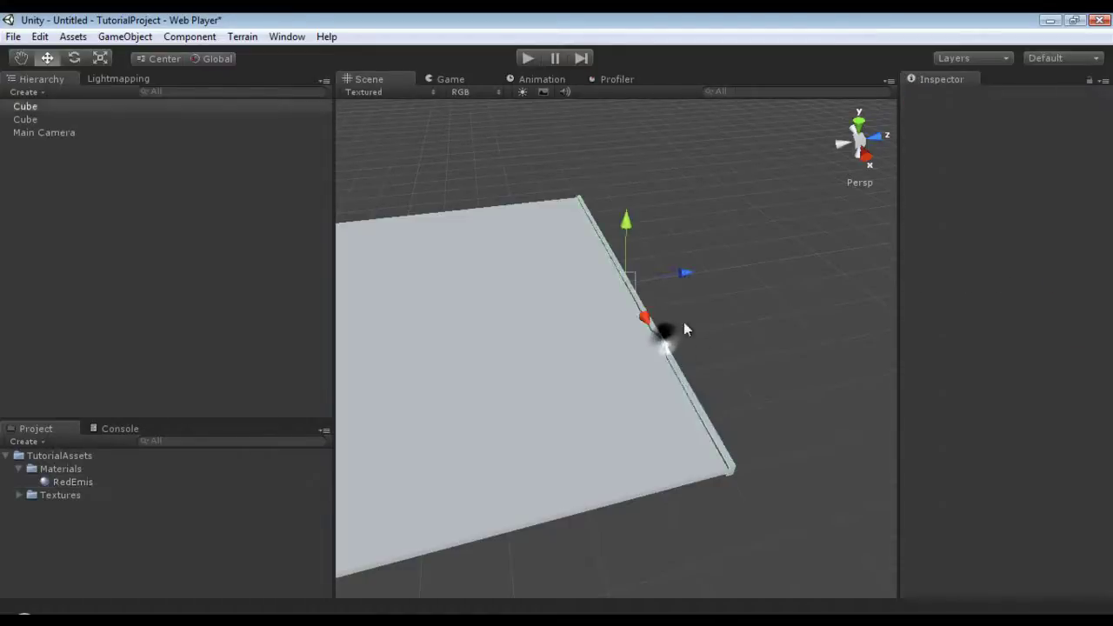
pyautogui.keyDown('alt'); pyautogui.moveTo(706, 316); pyautogui.dragTo(707, 279); pyautogui.keyUp('alt')
pyautogui.moveTo(74, 485); pyautogui.dragTo(789, 356)
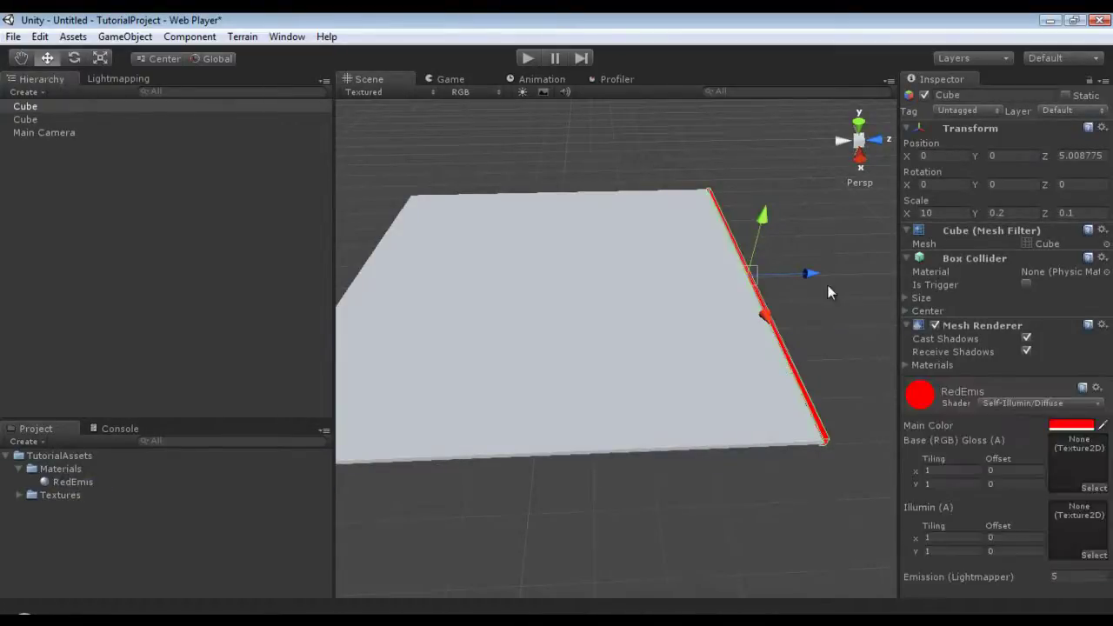
pyautogui.keyDown('alt'); pyautogui.moveTo(822, 272); pyautogui.dragTo(502, 295); pyautogui.keyUp('alt')
# - Duplicate the red strip and move the copy onto the floor's opposite edge
pyautogui.hotkey('ctrl', 'd')
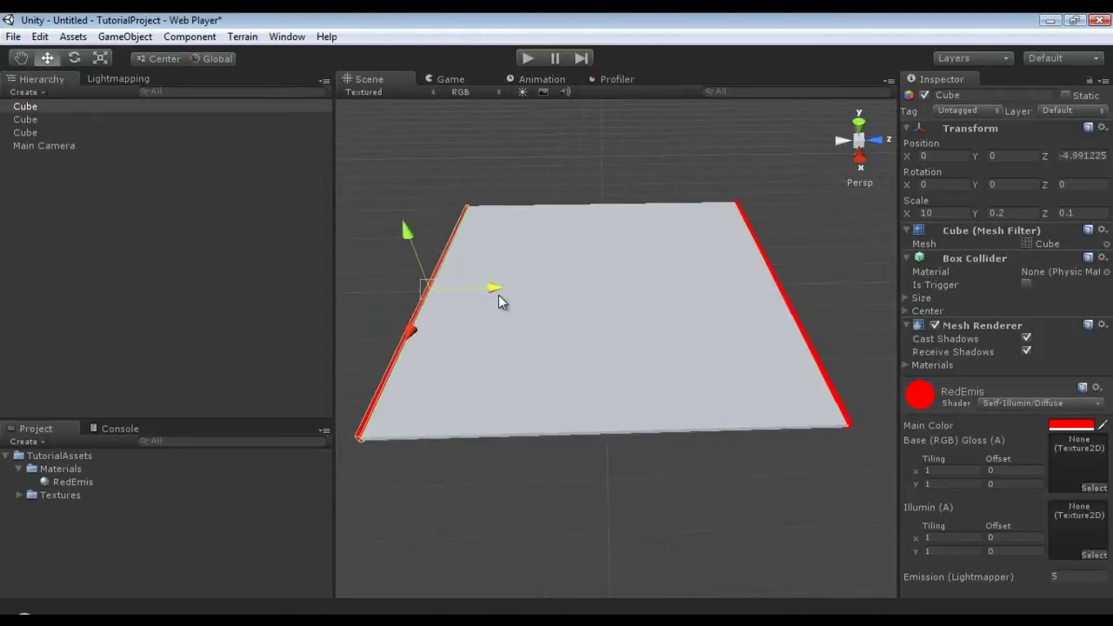
pyautogui.keyDown('alt'); pyautogui.moveTo(599, 272); pyautogui.dragTo(661, 218); pyautogui.keyUp('alt')
pyautogui.keyDown('alt'); pyautogui.moveTo(661, 218); pyautogui.dragTo(27, 207); pyautogui.keyUp('alt')
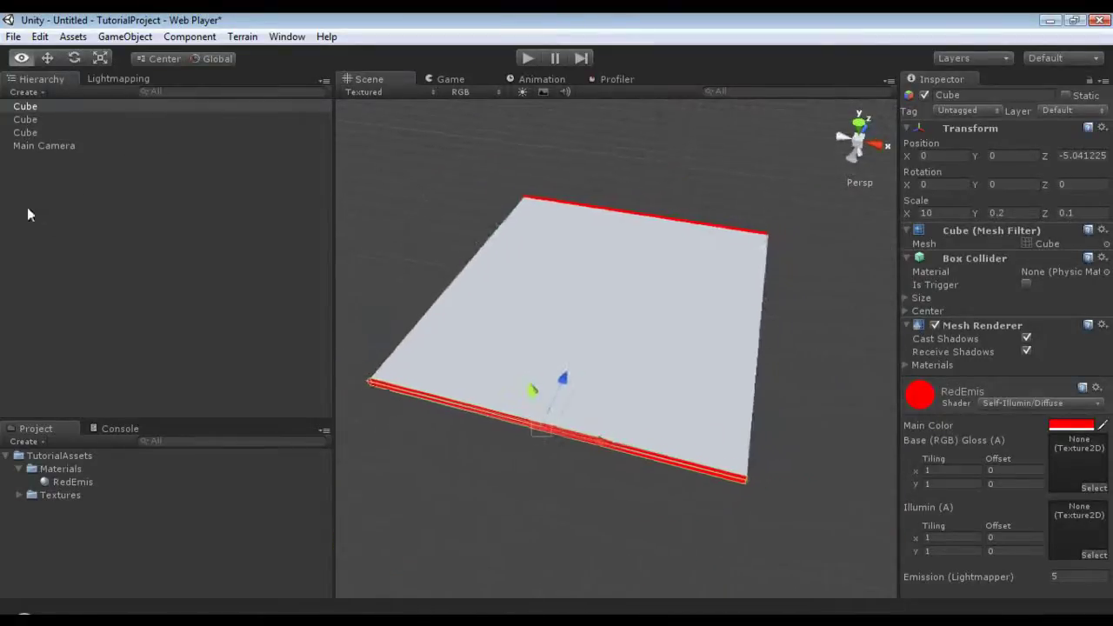
# - Duplicate both strips and rotate the copies 90° onto the two side edges
pyautogui.keyDown('shift'); pyautogui.click(640, 215); pyautogui.keyUp('shift')
pyautogui.hotkey('ctrl', 'd')
pyautogui.press('e')
pyautogui.moveTo(647, 333); pyautogui.dragTo(454, 356)
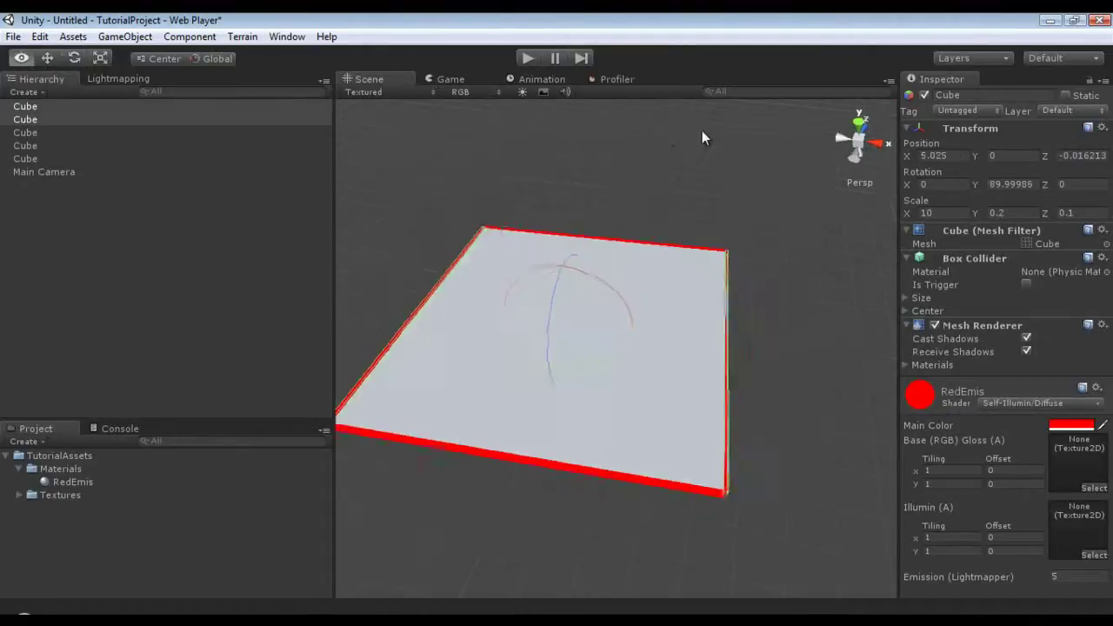
pyautogui.keyDown('alt'); pyautogui.moveTo(702, 130); pyautogui.dragTo(723, 249); pyautogui.keyUp('alt')
pyautogui.click(74, 57)
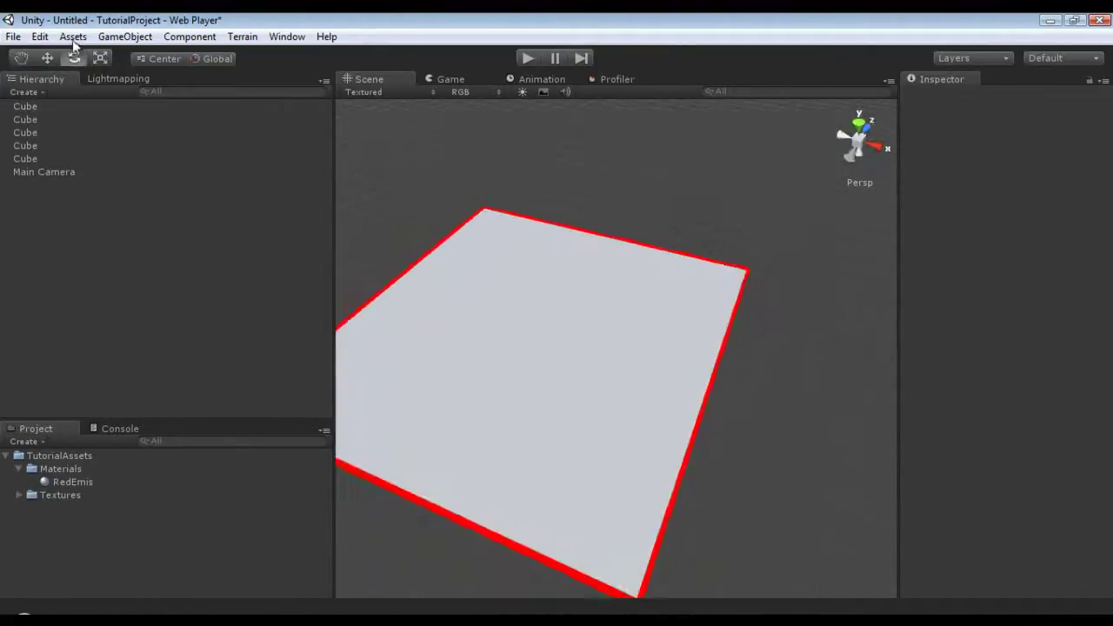
# - Create an empty GameObject and reset its position to the origin
pyautogui.click(124, 36)
pyautogui.click(136, 53)
pyautogui.click(936, 156)
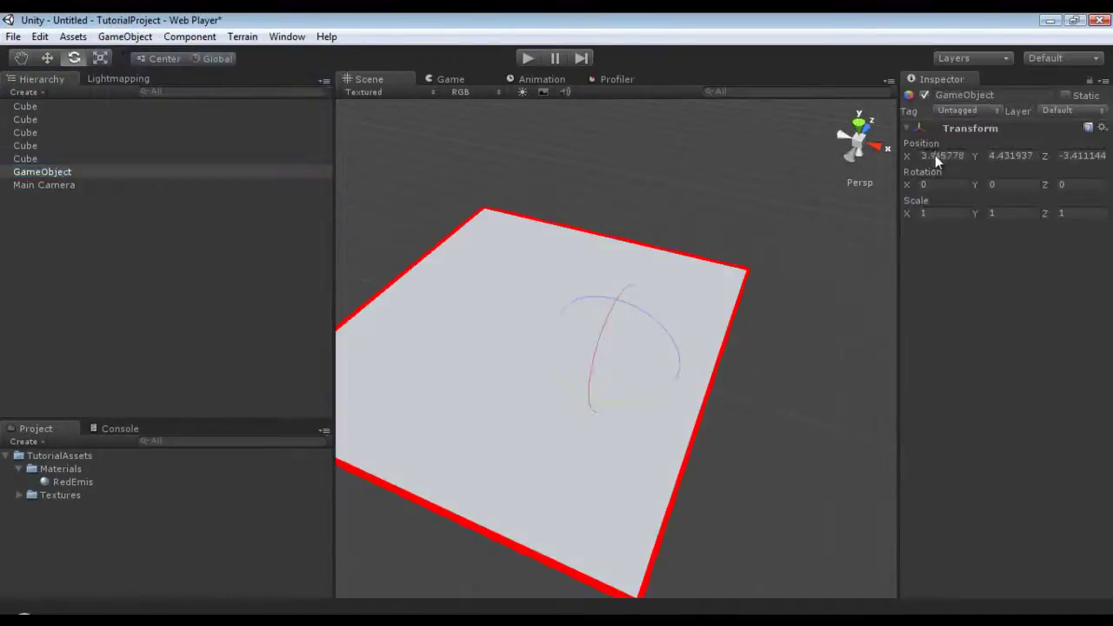
pyautogui.press('f')
pyautogui.press('w')
pyautogui.keyDown('alt'); pyautogui.moveTo(616, 253); pyautogui.dragTo(308, 248); pyautogui.keyUp('alt')
# - Make all five cubes children of the new GameObject
pyautogui.click(25, 159)
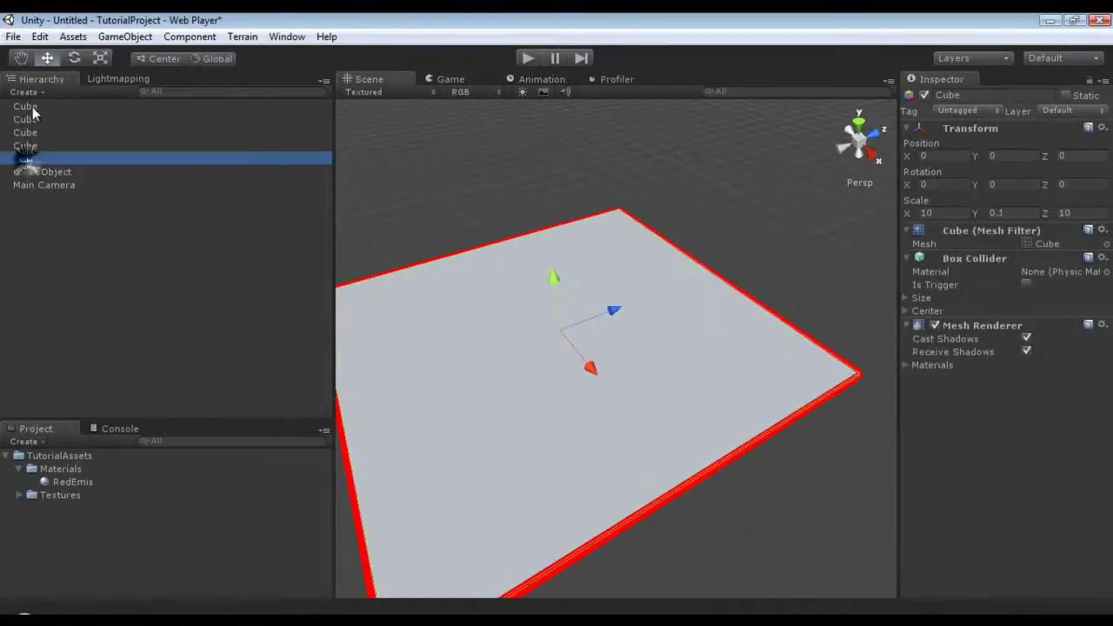
pyautogui.keyDown('shift'); pyautogui.click(26, 108); pyautogui.keyUp('shift')
pyautogui.moveTo(26, 108); pyautogui.dragTo(54, 177)
# - Mark the parent GameObject Static, applying the change to its children too
pyautogui.click(31, 106)
pyautogui.click(1067, 95)
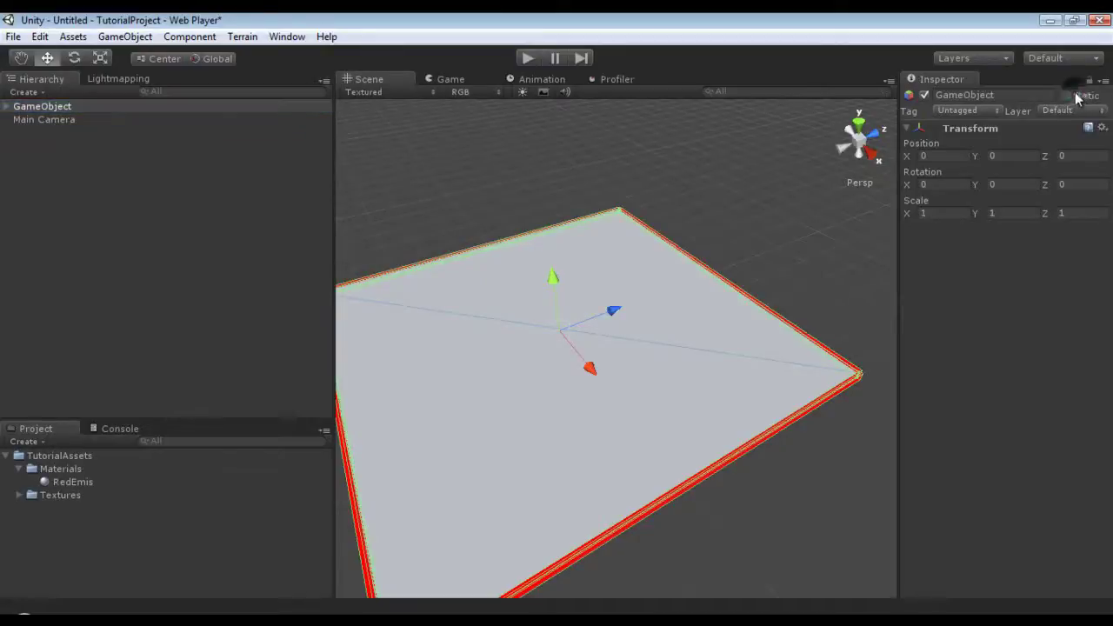
pyautogui.click(549, 352)
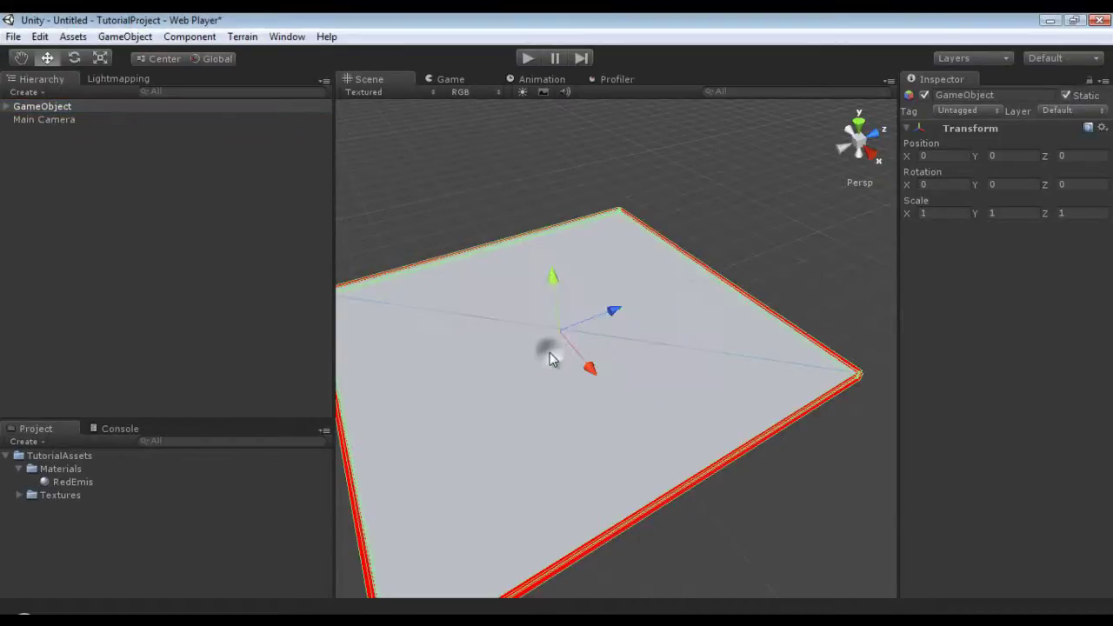
pyautogui.click(519, 196)
pyautogui.keyDown('alt'); pyautogui.moveTo(519, 195); pyautogui.dragTo(614, 290); pyautogui.keyUp('alt')
pyautogui.press('w')
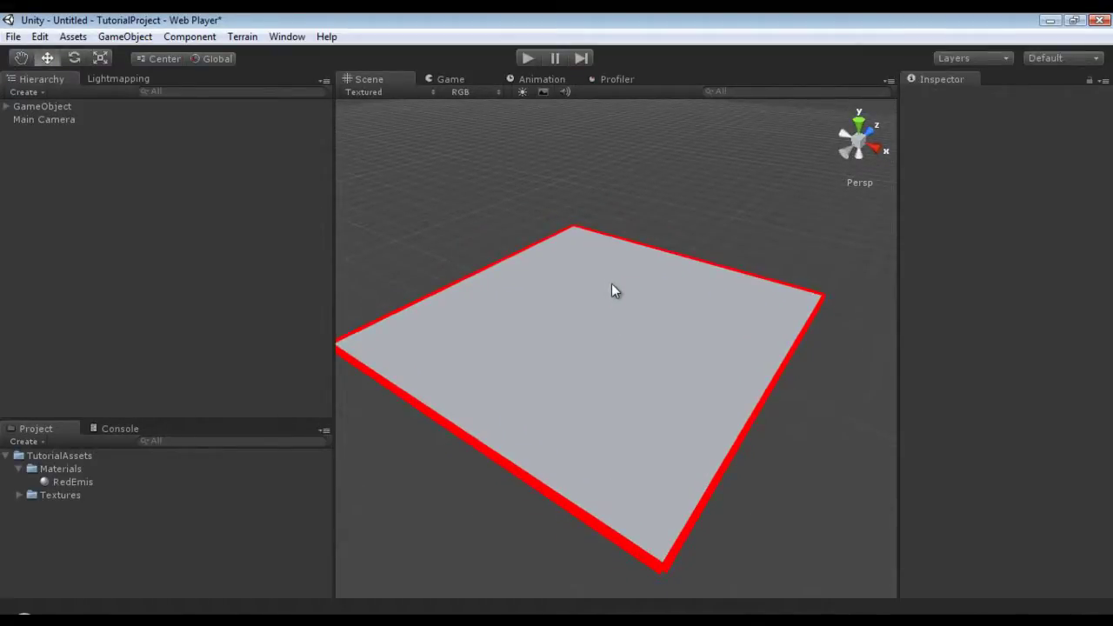
# - Apply the DevTextureGray_d texture from the Textures folder to the floor
pyautogui.click(19, 495)
pyautogui.scroll(-2, 130, 508)
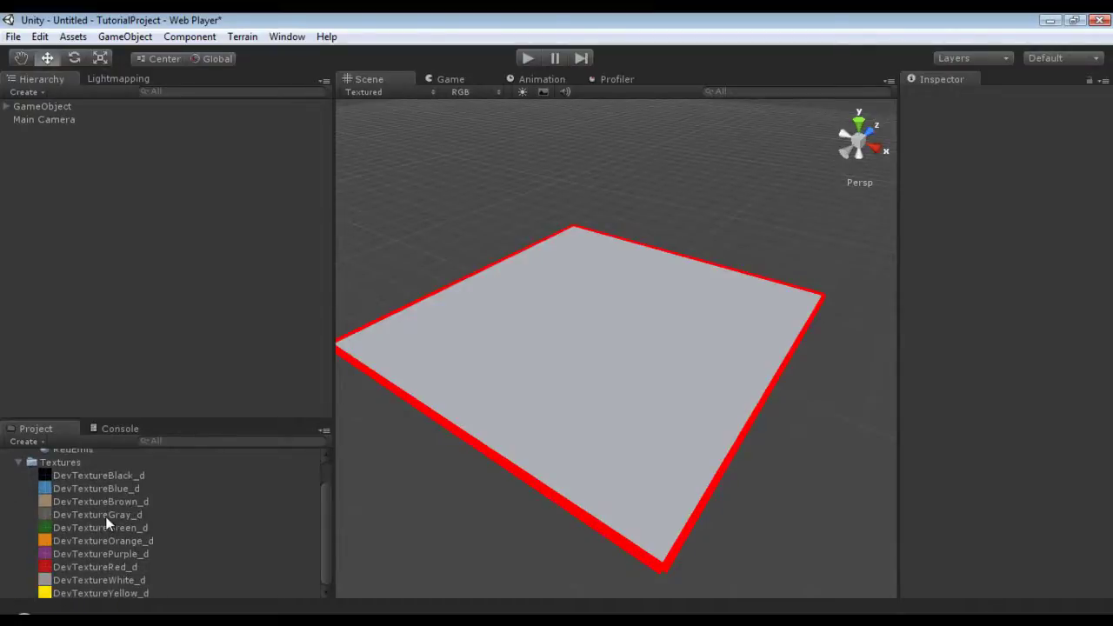
pyautogui.moveTo(108, 523); pyautogui.dragTo(562, 388)
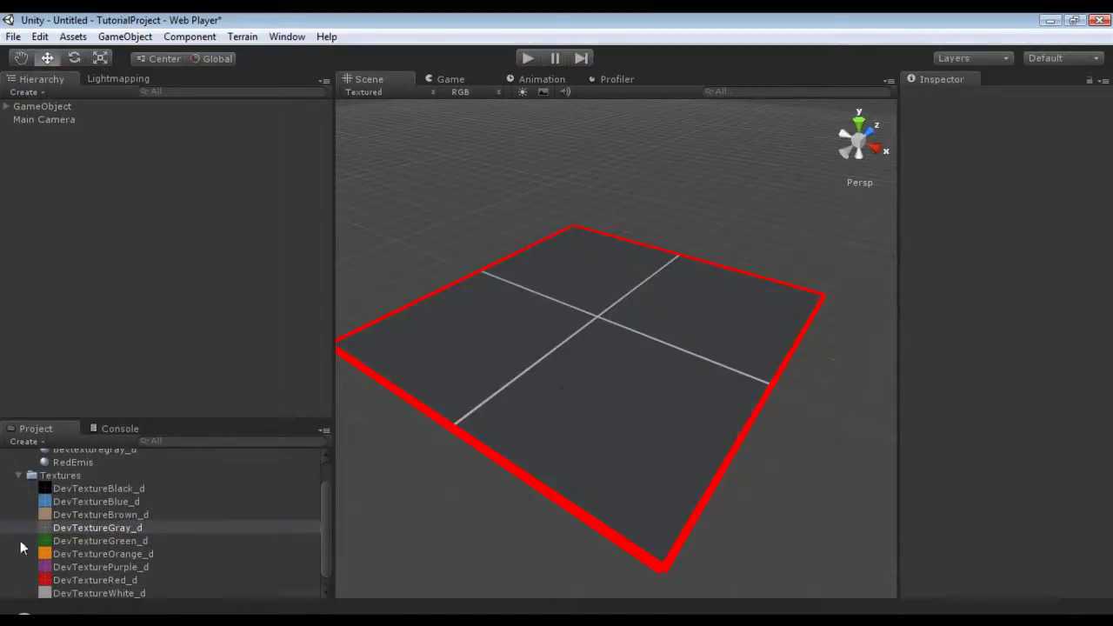
pyautogui.click(21, 476)
# - Set the devtexturegray_d material's tiling to 5 × 5
pyautogui.click(82, 484)
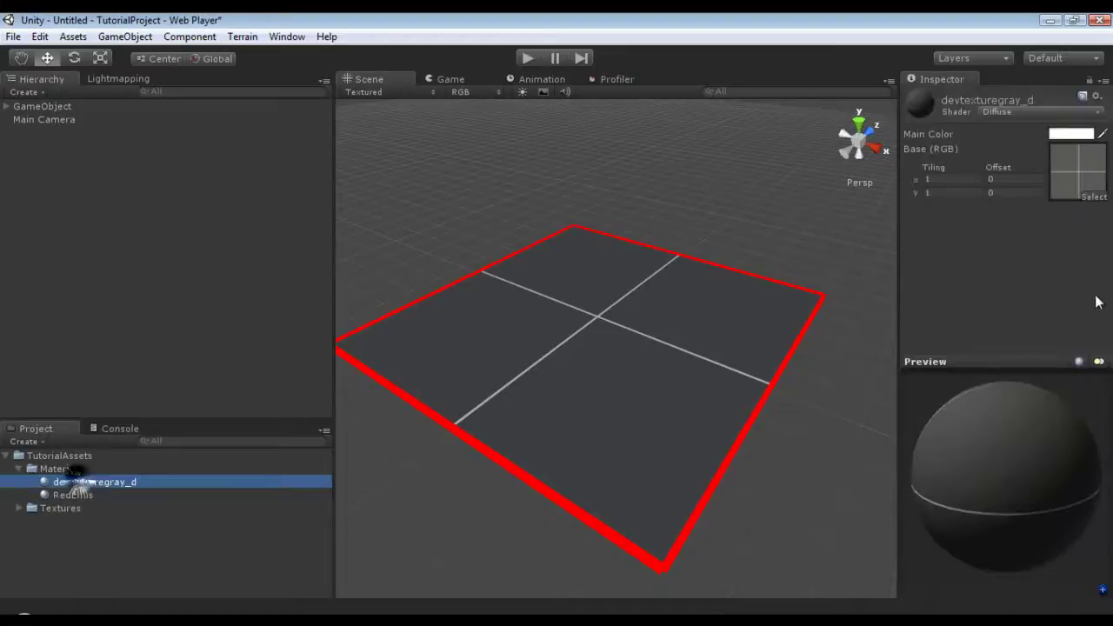
pyautogui.click(927, 179)
pyautogui.write('5')
pyautogui.press('Tab')
pyautogui.write('5')
# - Turn on scene lighting to preview the dark floor inside its red border
pyautogui.click(655, 219)
pyautogui.moveTo(663, 256); pyautogui.dragTo(705, 259, button='middle')
pyautogui.click(522, 91)
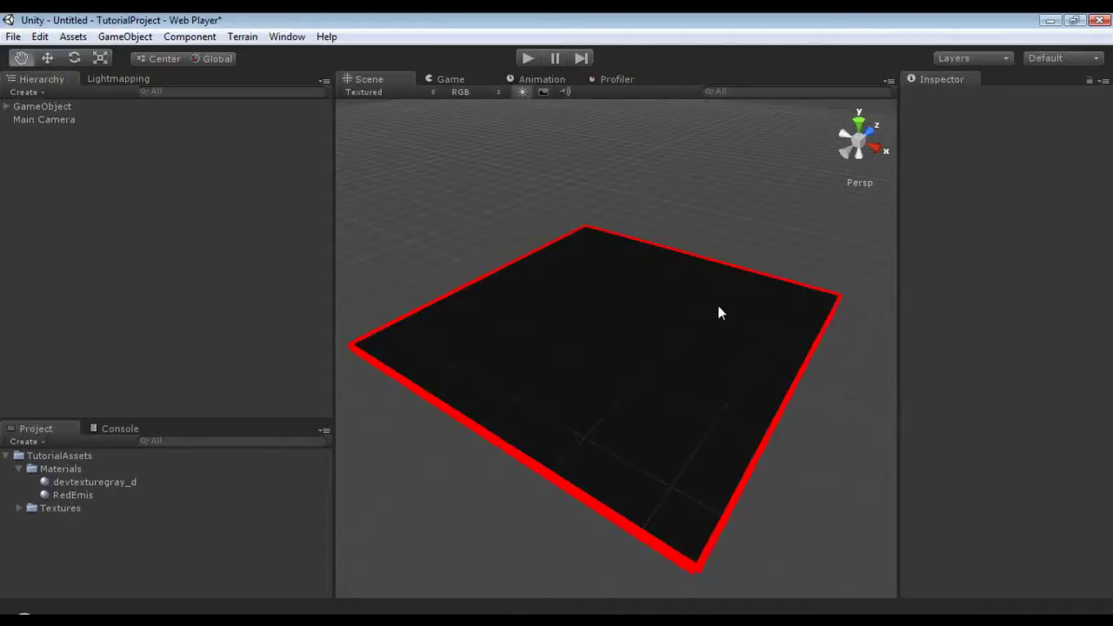
pyautogui.moveTo(715, 313); pyautogui.dragTo(706, 320, button='middle')
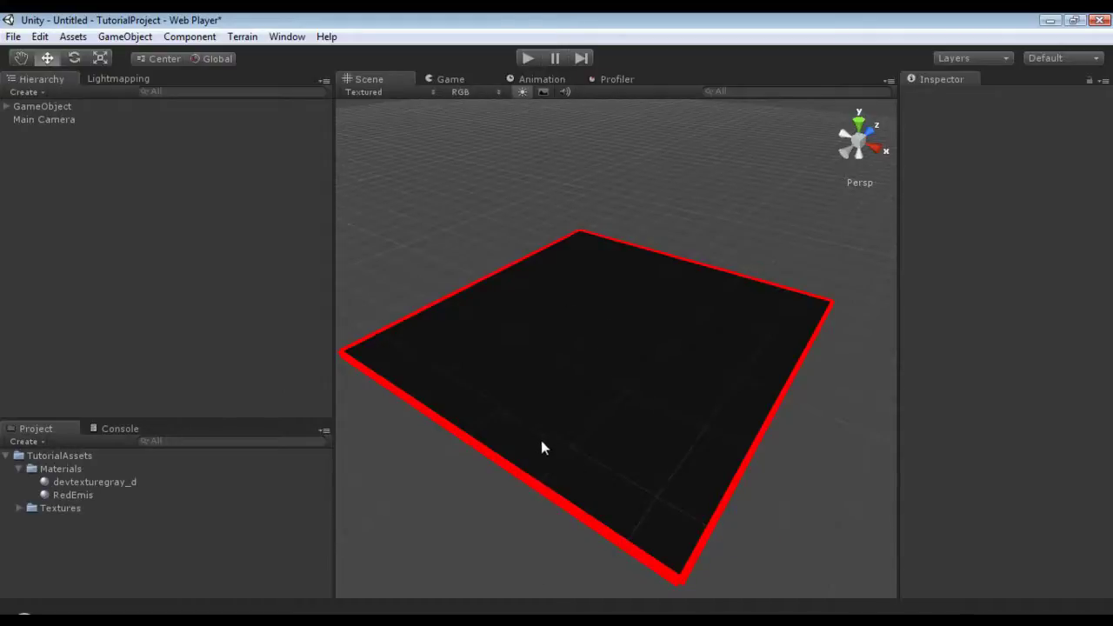
# - Turn scene lighting off and set the bake mode to Single Lightmaps, keeping 4 bounces
pyautogui.click(522, 93)
pyautogui.click(117, 79)
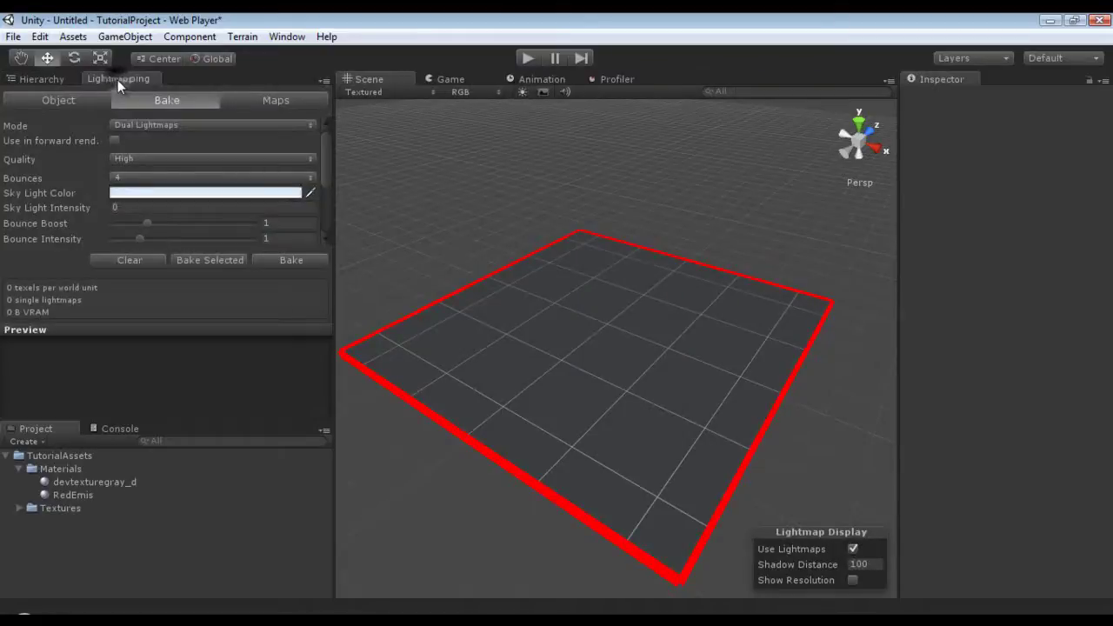
pyautogui.click(171, 128)
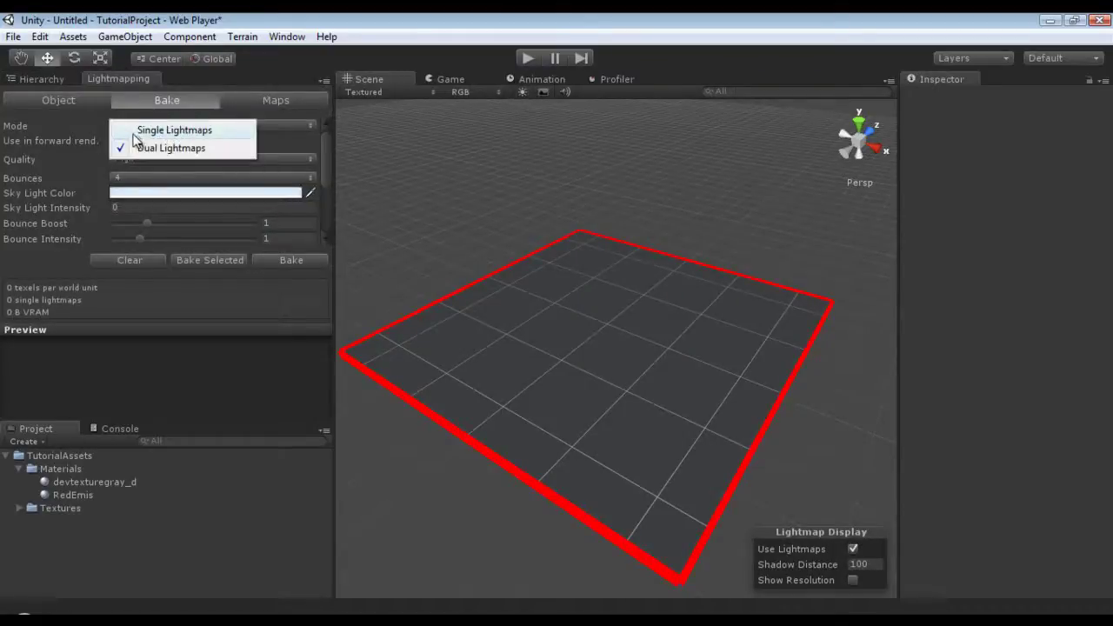
pyautogui.click(222, 131)
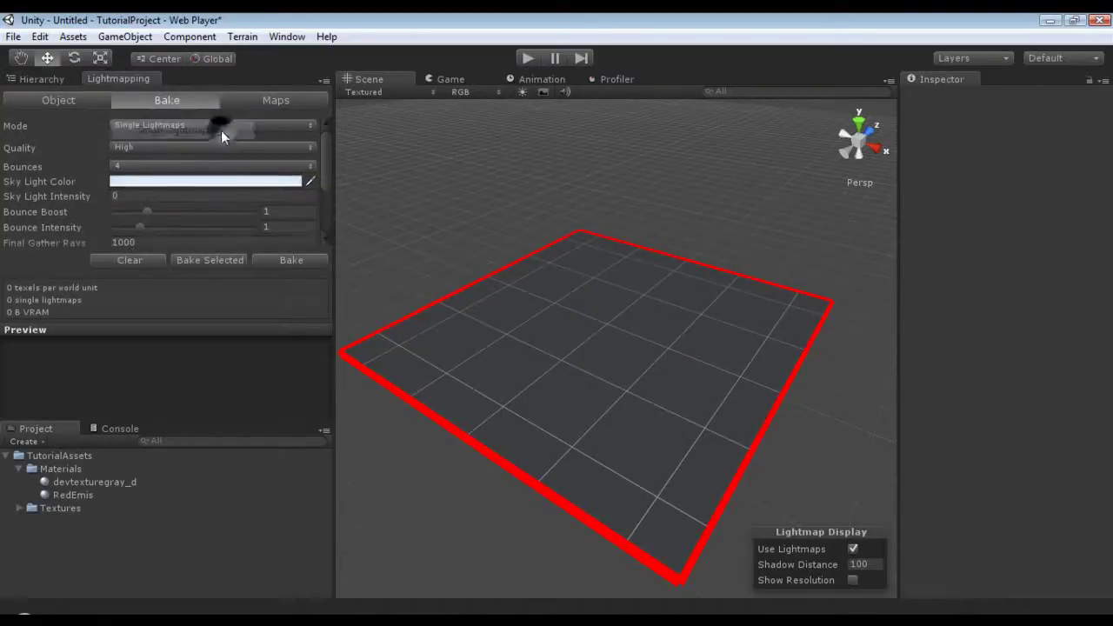
pyautogui.click(145, 164)
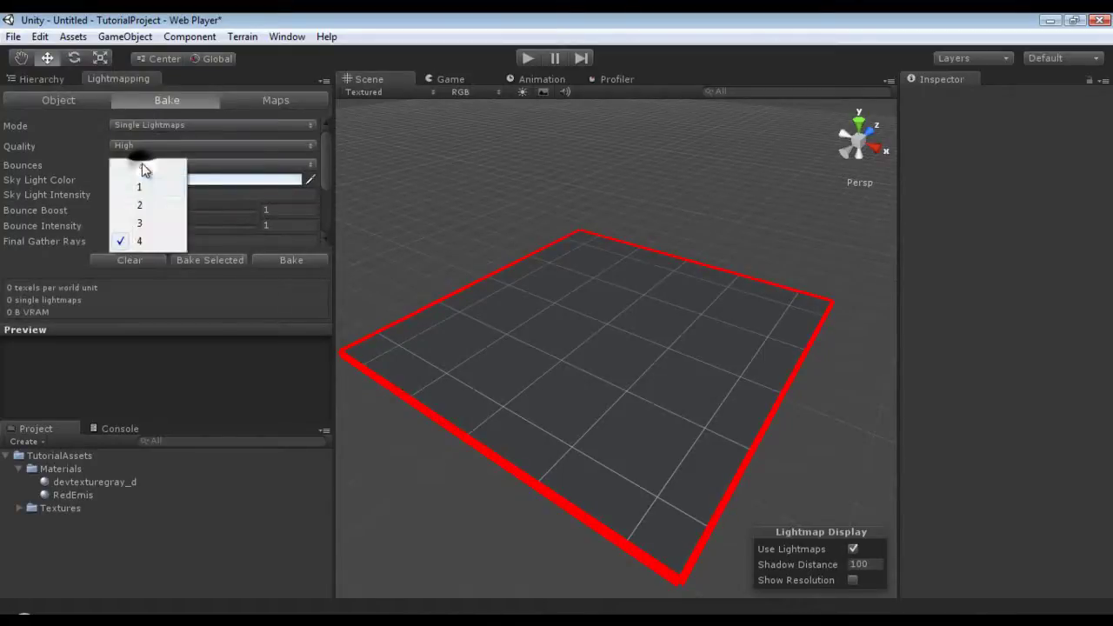
pyautogui.click(151, 246)
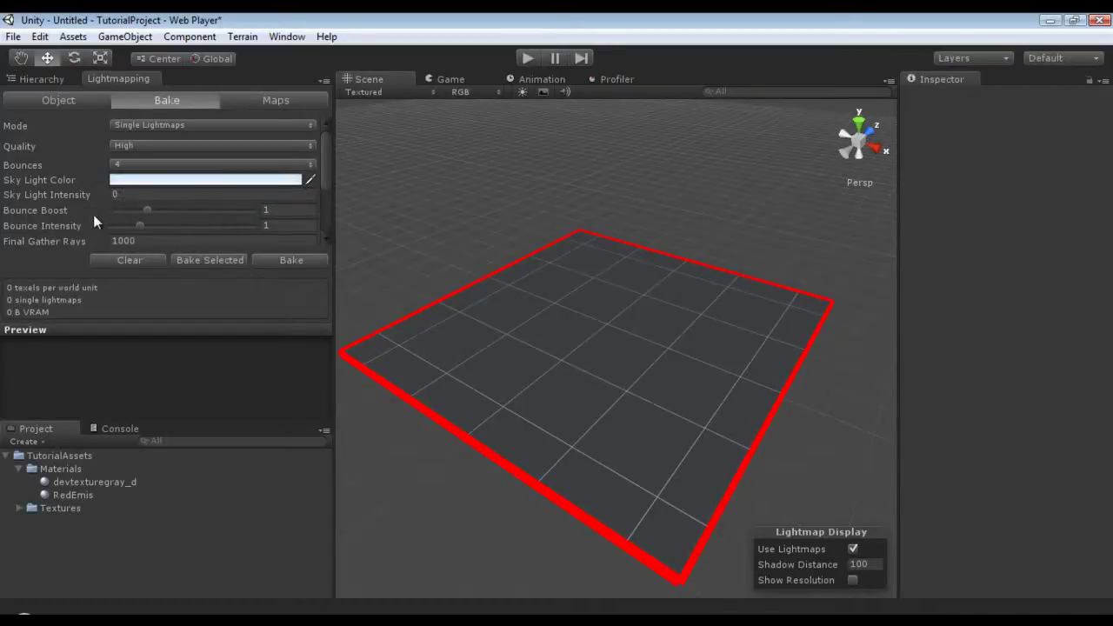
# - Change the lightmap Resolution field to 50, correcting an initial entry of 200
pyautogui.scroll(-3, 93, 214)
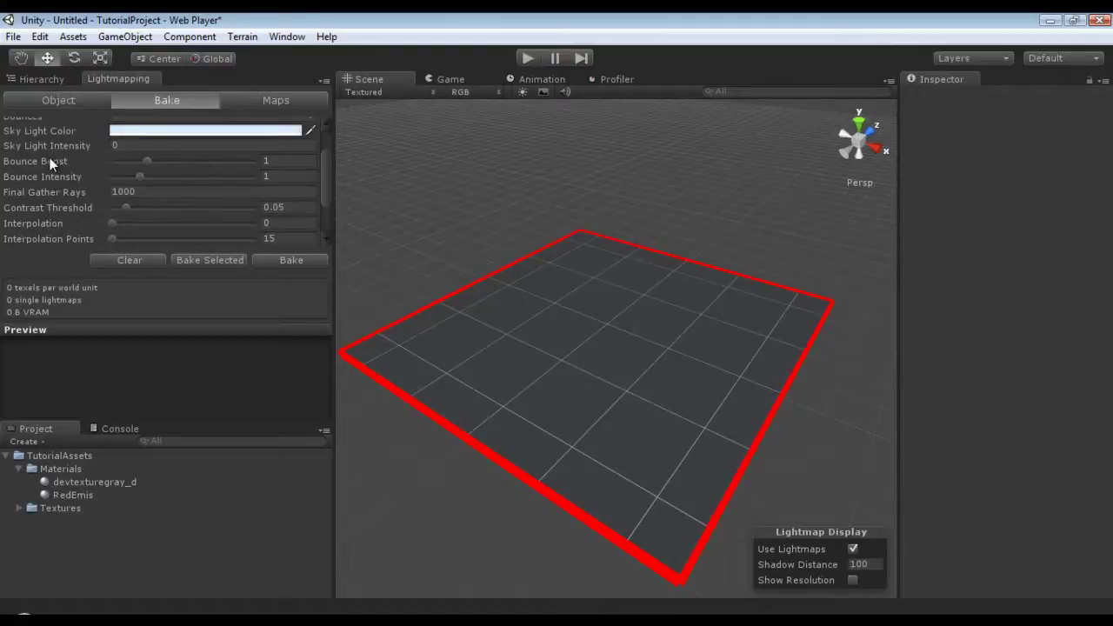
pyautogui.moveTo(26, 163)
pyautogui.scroll(-2, 145, 204)
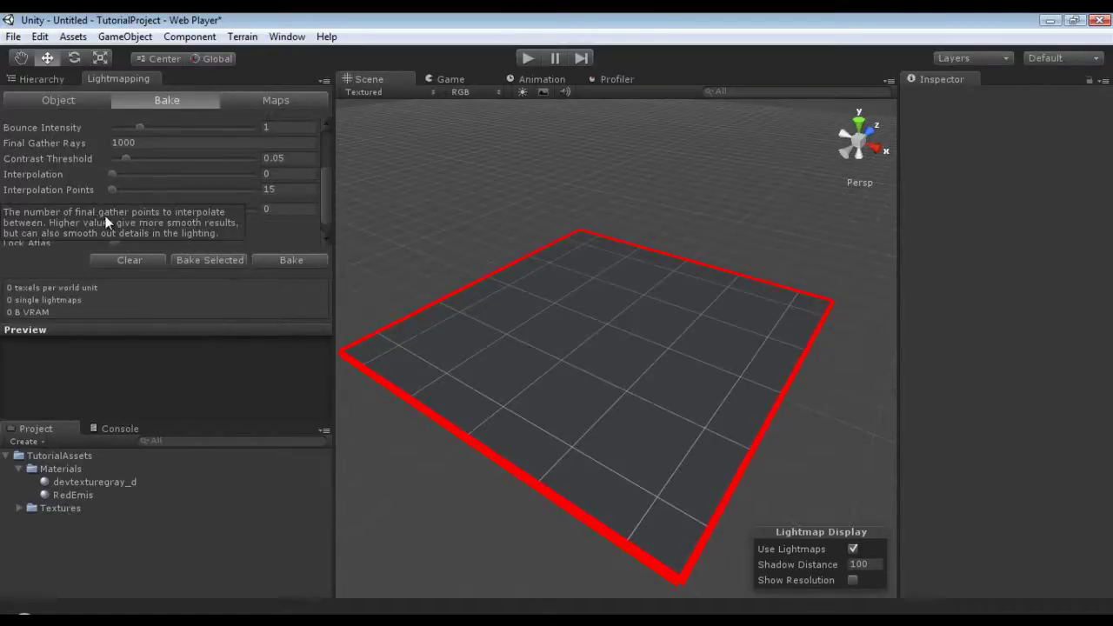
pyautogui.moveTo(69, 219)
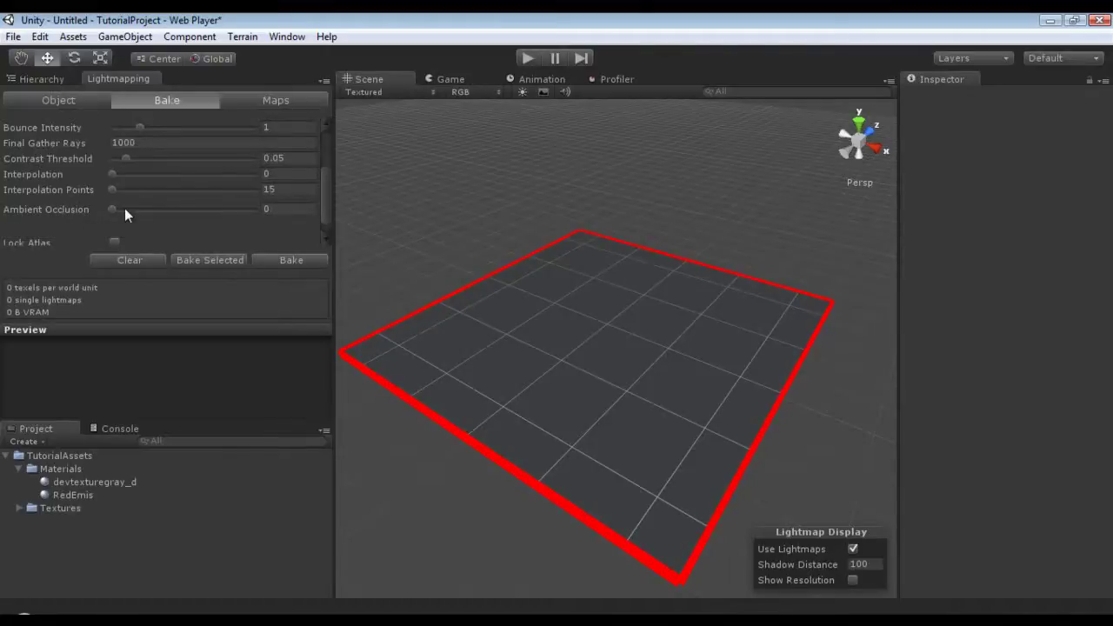
pyautogui.scroll(-1, 125, 208)
pyautogui.click(146, 236)
pyautogui.doubleClick(146, 237)
pyautogui.moveTo(80, 237)
pyautogui.write('200')
pyautogui.press('BackSpace')
pyautogui.press('BackSpace')
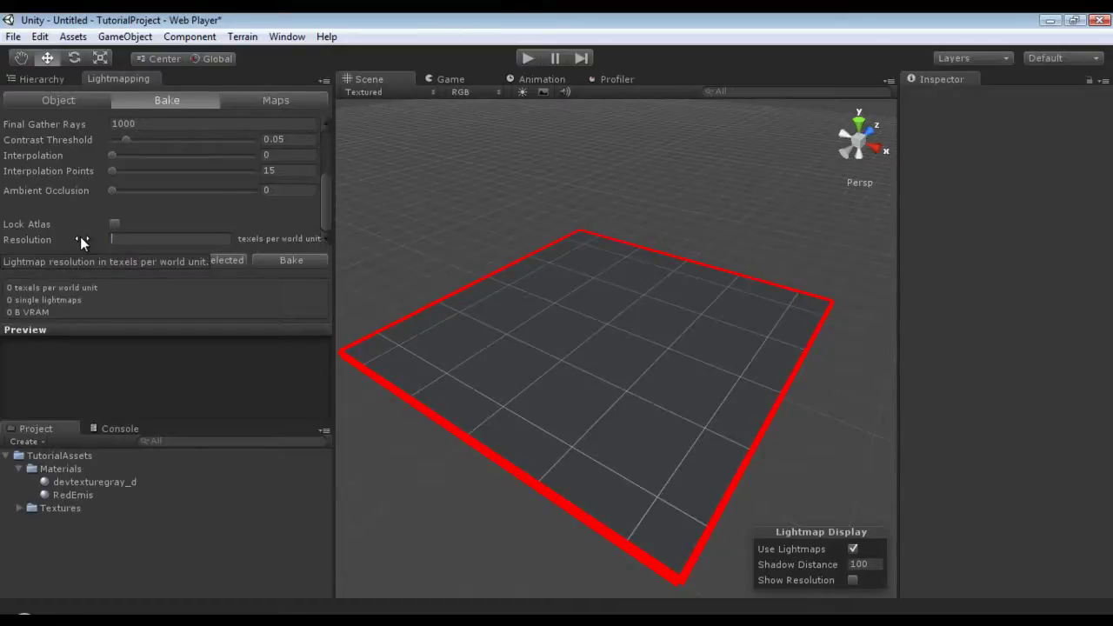
pyautogui.press('BackSpace')
pyautogui.write('50')
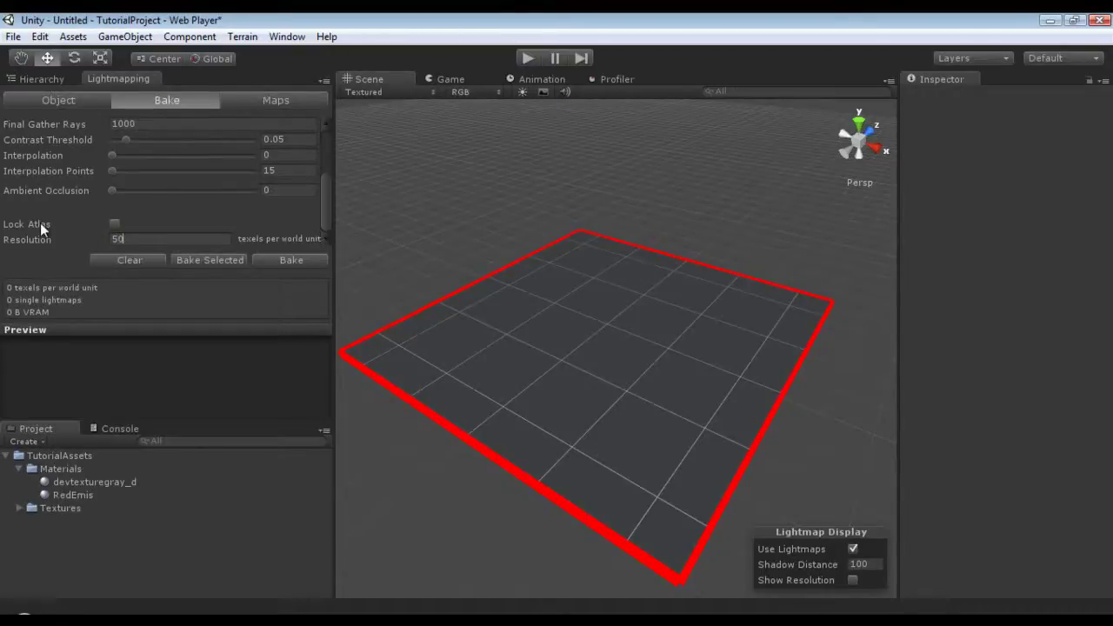
pyautogui.scroll(3, 40, 223)
pyautogui.scroll(-3, 56, 229)
pyautogui.moveTo(70, 191)
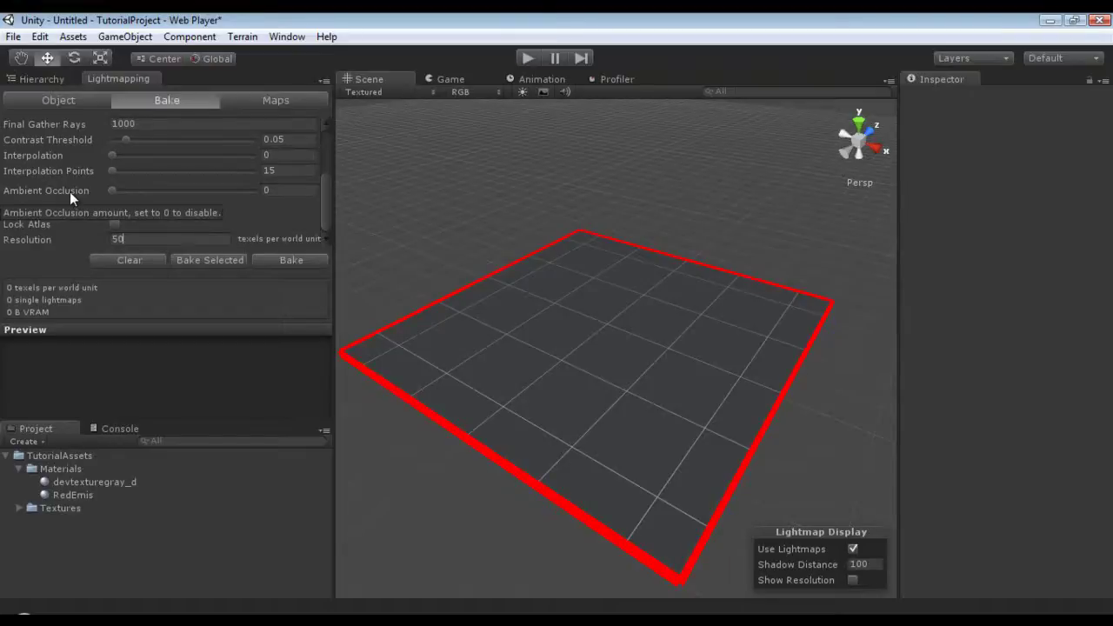
pyautogui.moveTo(682, 374); pyautogui.dragTo(611, 315, button='right')
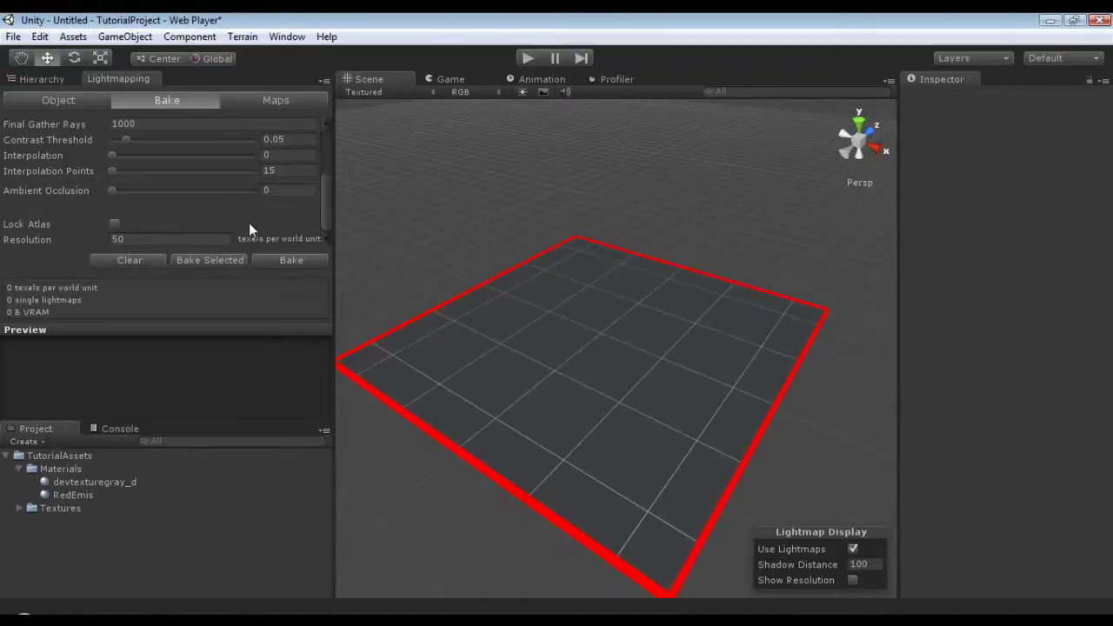
# - Use Save Scene as... to store the scene as GITest.unity in TutorialAssets
pyautogui.click(13, 36)
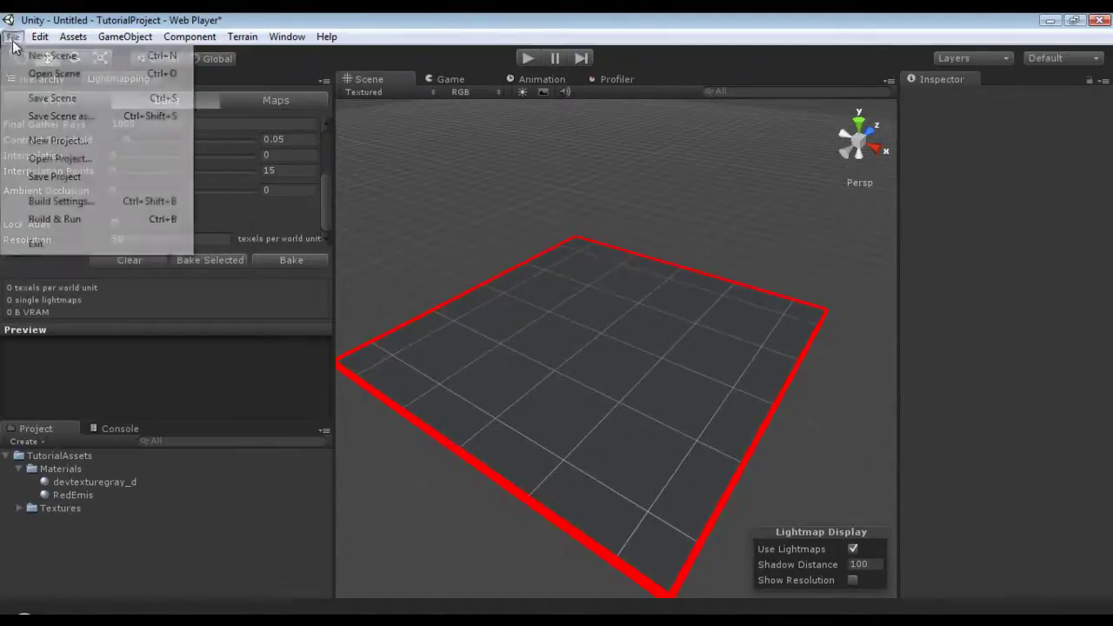
pyautogui.click(55, 119)
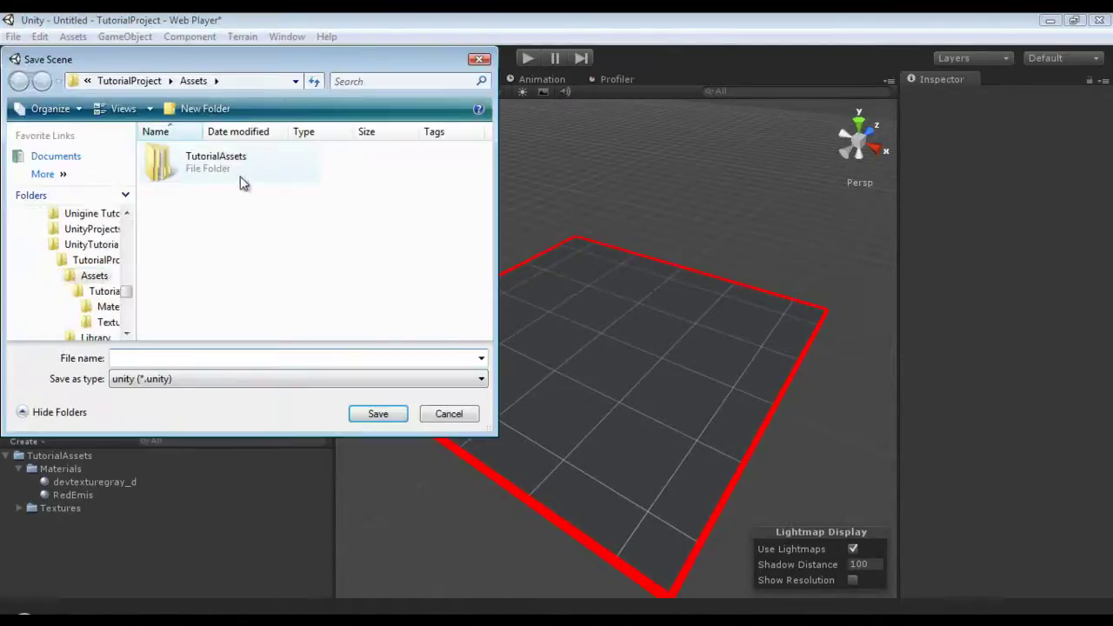
pyautogui.doubleClick(242, 180)
pyautogui.click(206, 359)
pyautogui.write('GITest')
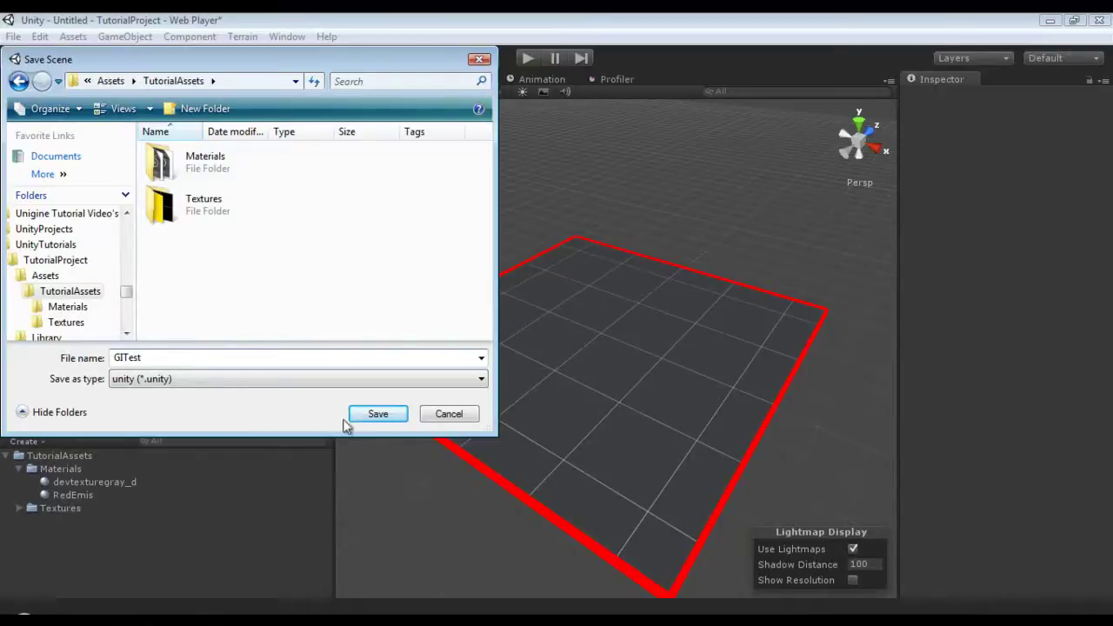
pyautogui.click(376, 414)
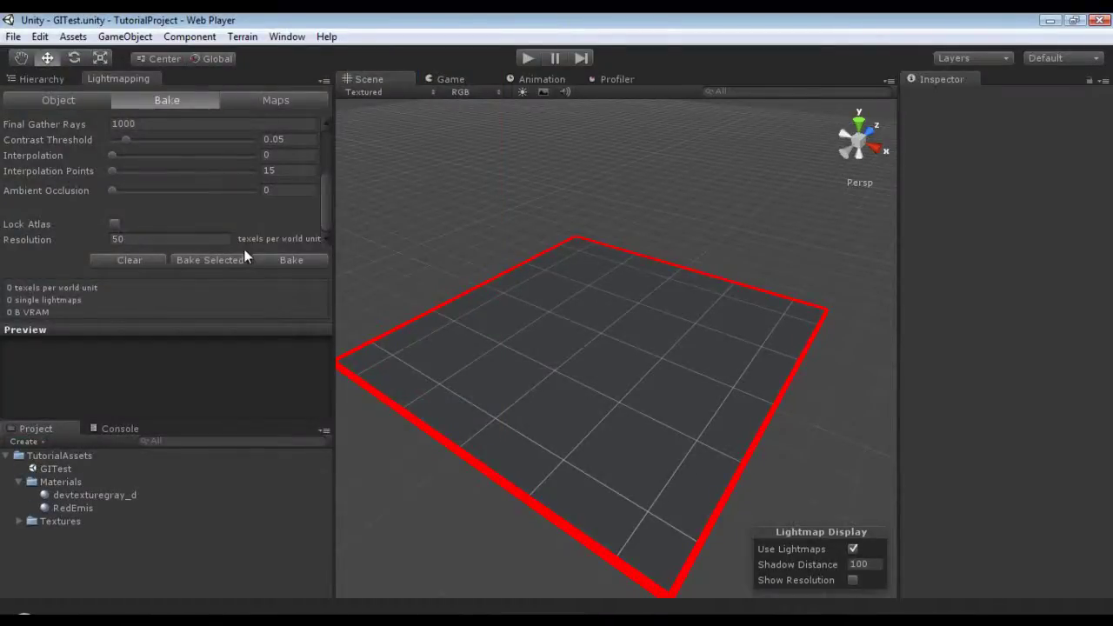
# - Bake the lightmaps into one 1024x512 map so the red border glows on the floor
pyautogui.click(275, 262)
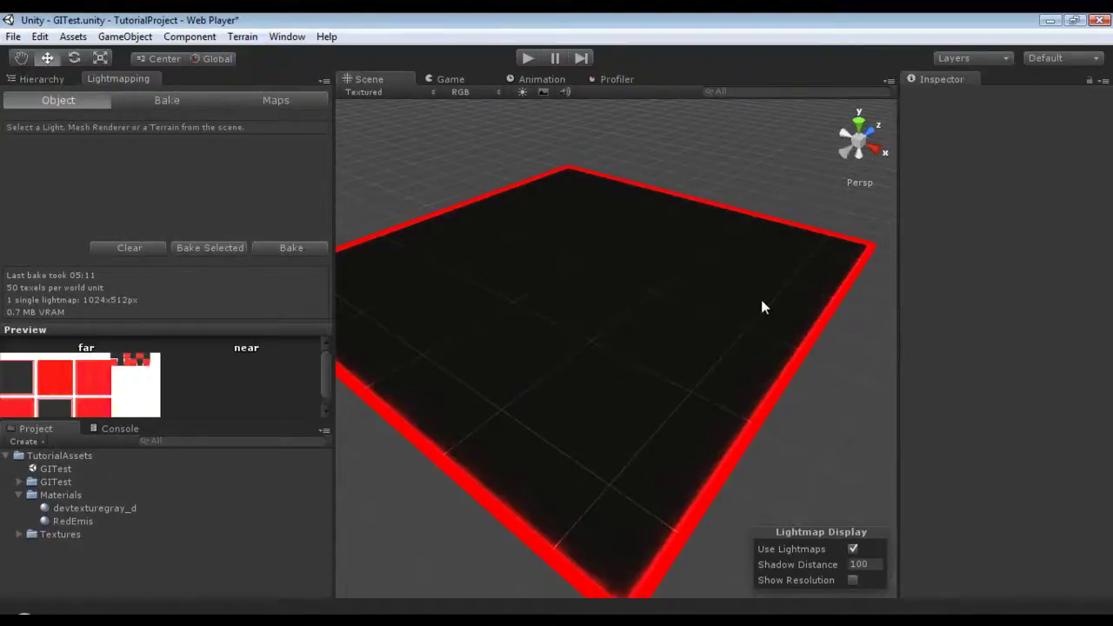
# - Orbit the Scene view around the baked floor and compare it with the Game camera view
pyautogui.keyDown('alt'); pyautogui.moveTo(760, 305); pyautogui.dragTo(436, 264); pyautogui.keyUp('alt')
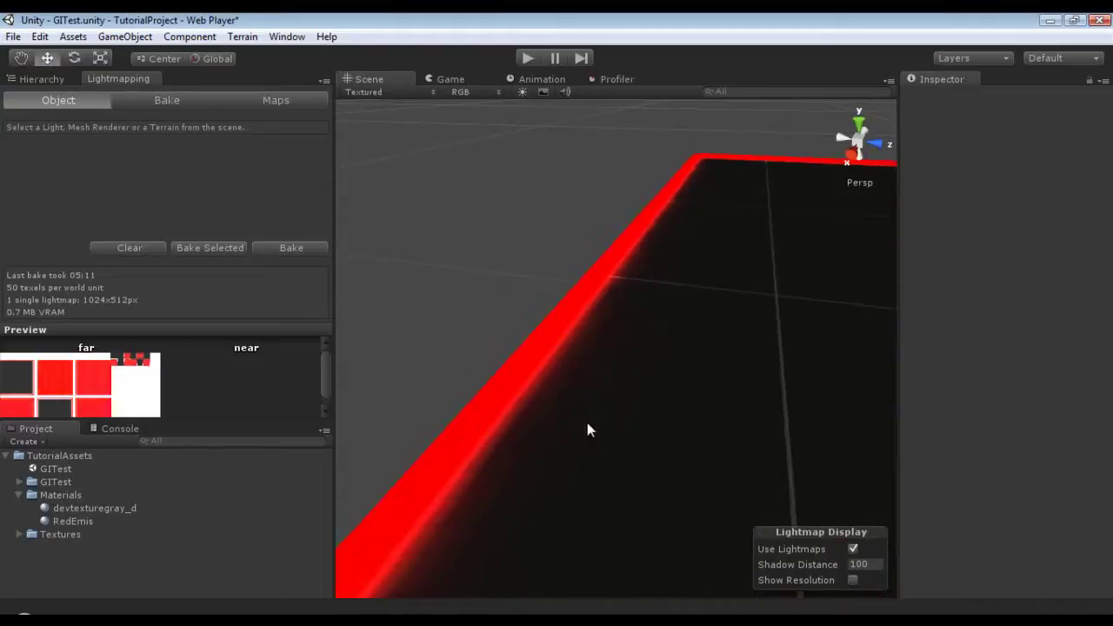
pyautogui.press('w')
pyautogui.keyDown('alt'); pyautogui.moveTo(624, 417); pyautogui.dragTo(517, 102); pyautogui.keyUp('alt')
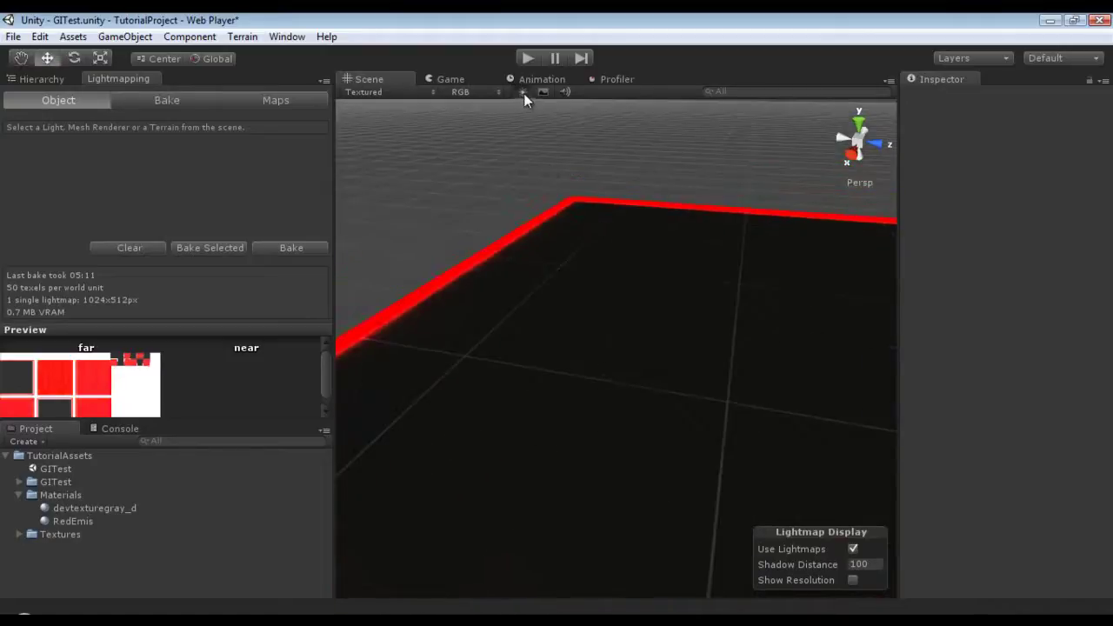
pyautogui.click(435, 78)
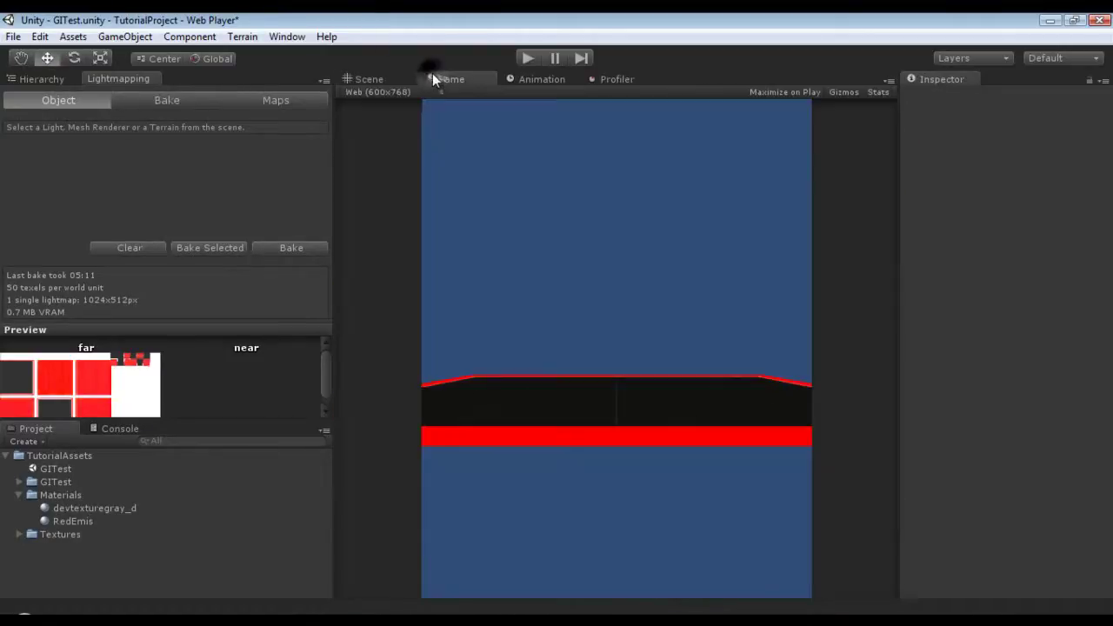
pyautogui.click(405, 79)
# - Bring back the Hierarchy list and move the view close to the floor's glowing red corner
pyautogui.keyDown('alt'); pyautogui.moveTo(435, 200); pyautogui.dragTo(261, 200); pyautogui.keyUp('alt')
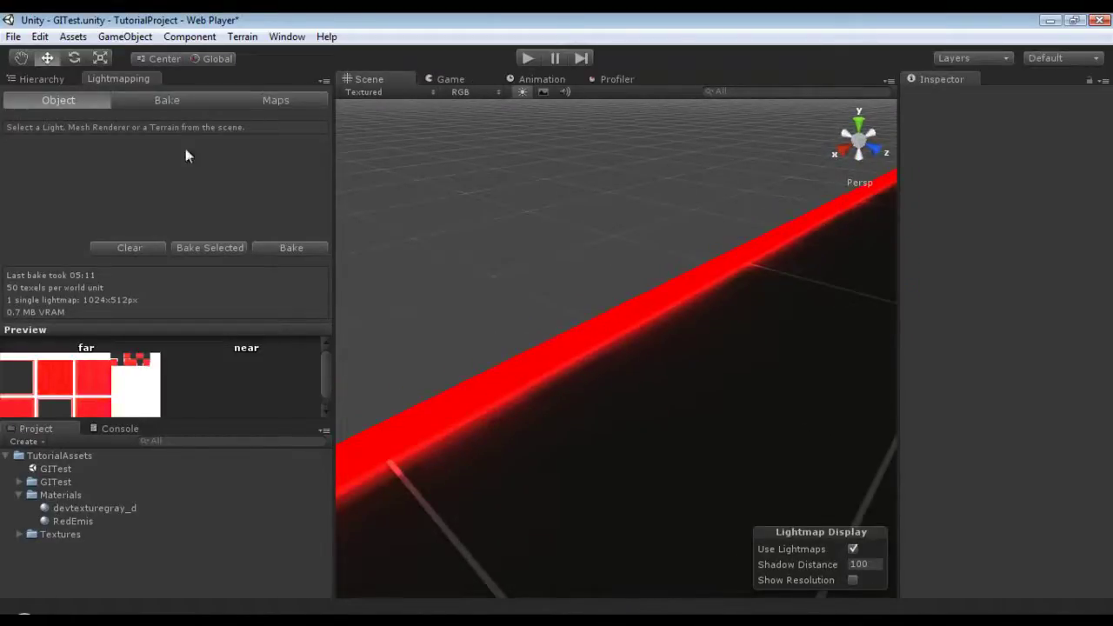
pyautogui.click(30, 78)
pyautogui.keyDown('alt'); pyautogui.moveTo(547, 305); pyautogui.dragTo(669, 368); pyautogui.keyUp('alt')
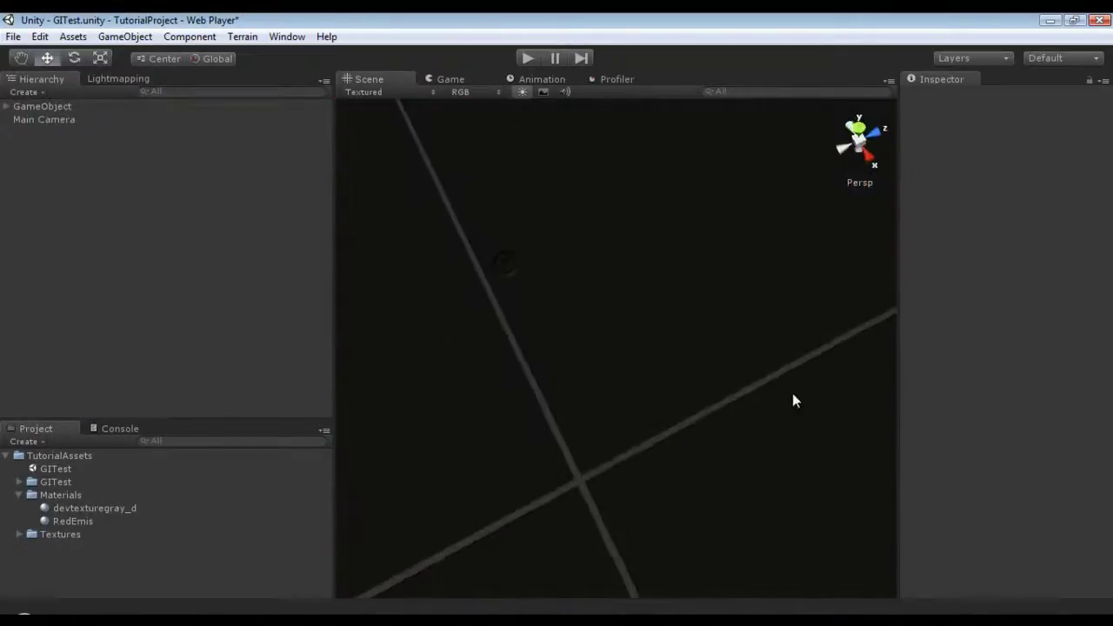
pyautogui.scroll(-3, 760, 386)
pyautogui.keyDown('alt'); pyautogui.moveTo(760, 386); pyautogui.dragTo(647, 402); pyautogui.keyUp('alt')
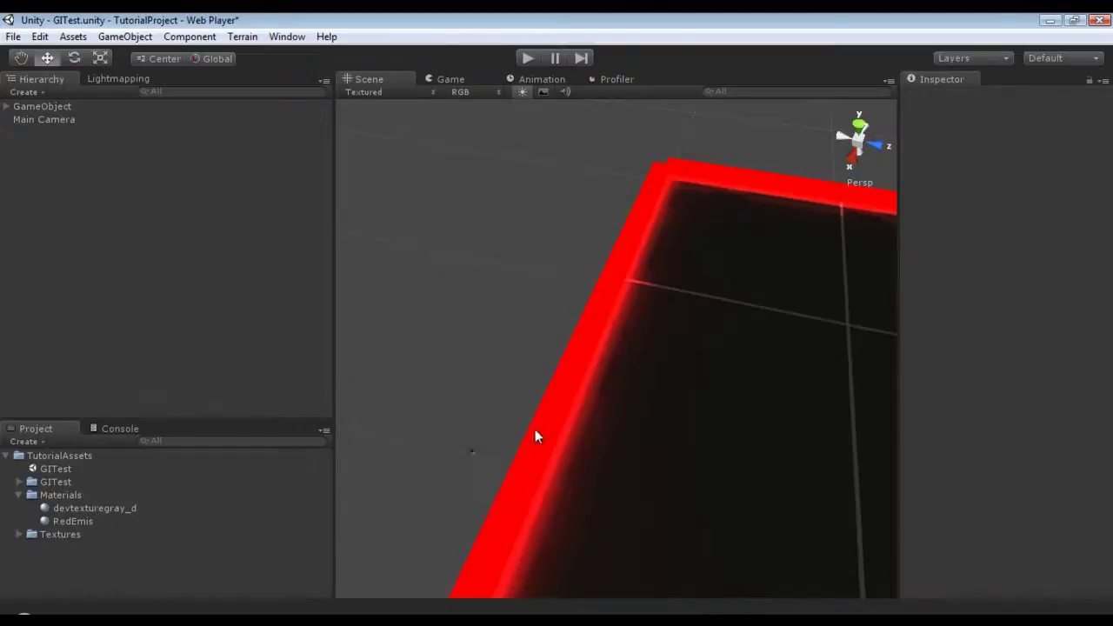
pyautogui.keyDown('alt'); pyautogui.moveTo(585, 422); pyautogui.dragTo(855, 342); pyautogui.keyUp('alt')
pyautogui.keyDown('alt'); pyautogui.moveTo(855, 342); pyautogui.dragTo(817, 363, button='right'); pyautogui.keyUp('alt')
# - Create a cube and place it at position 0, 0.55, 0 just above the floor
pyautogui.click(126, 36)
pyautogui.moveTo(152, 73)
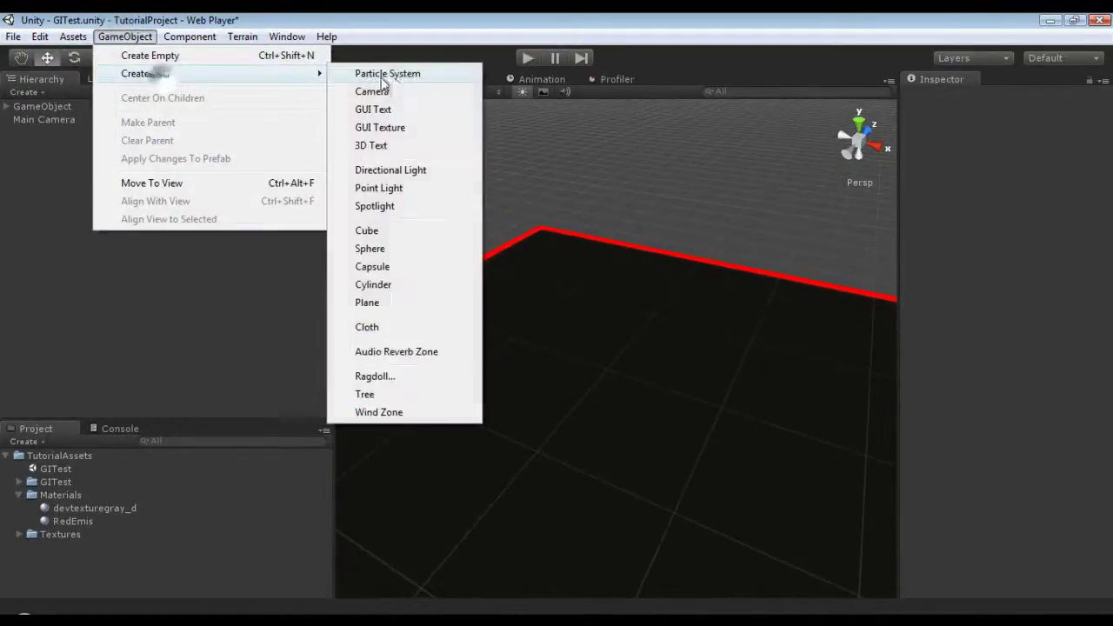
pyautogui.click(400, 230)
pyautogui.click(950, 156)
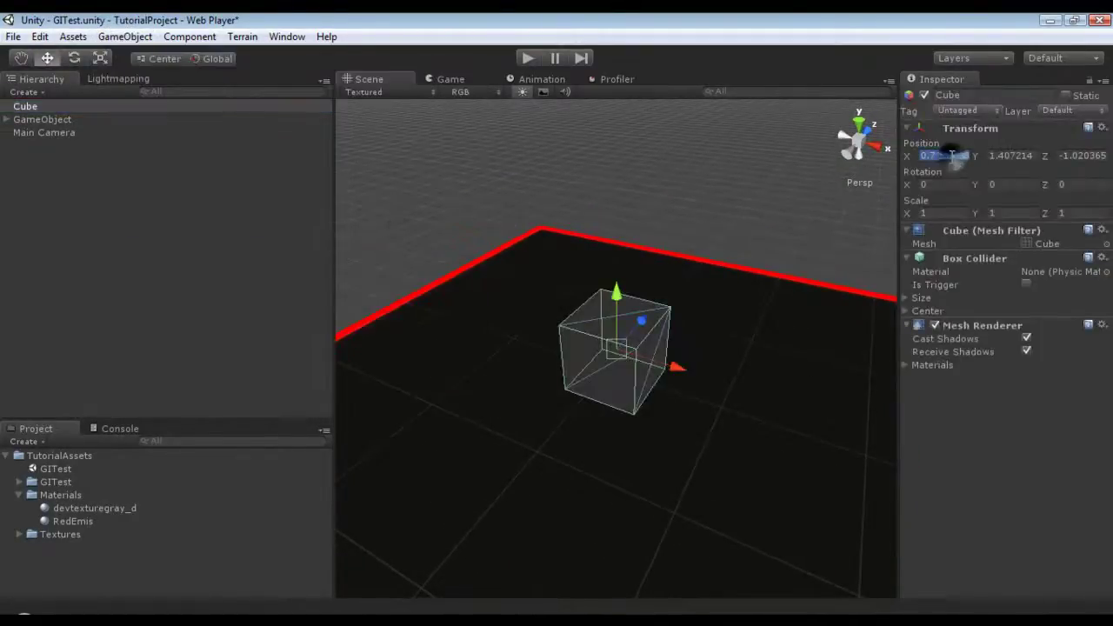
pyautogui.press('Tab')
pyautogui.write('0')
pyautogui.press('Tab')
pyautogui.write('0')
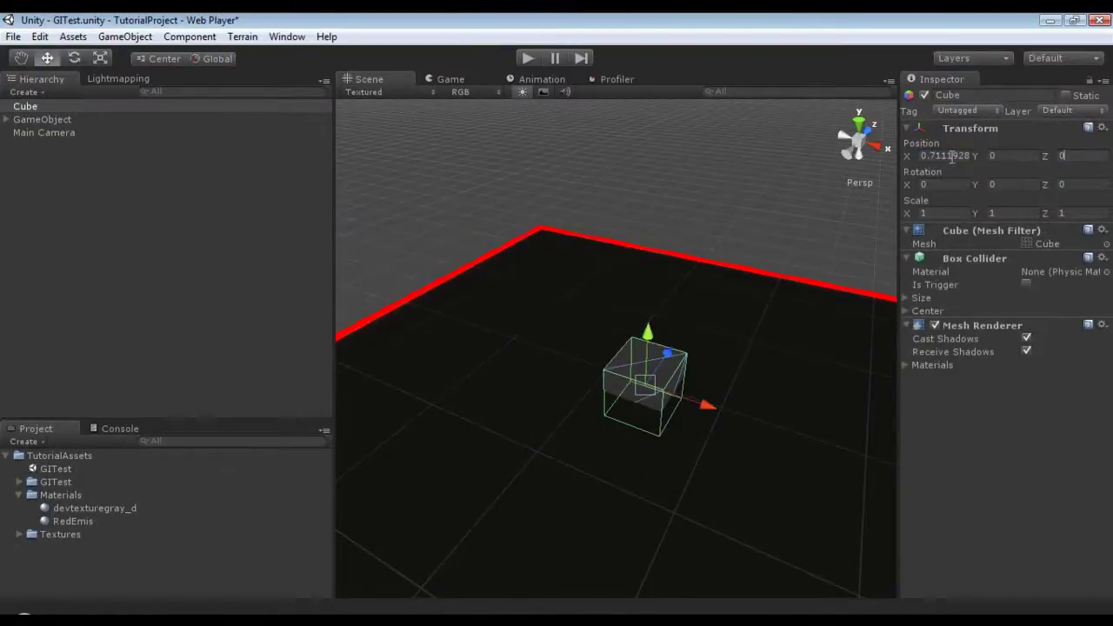
pyautogui.write('0')
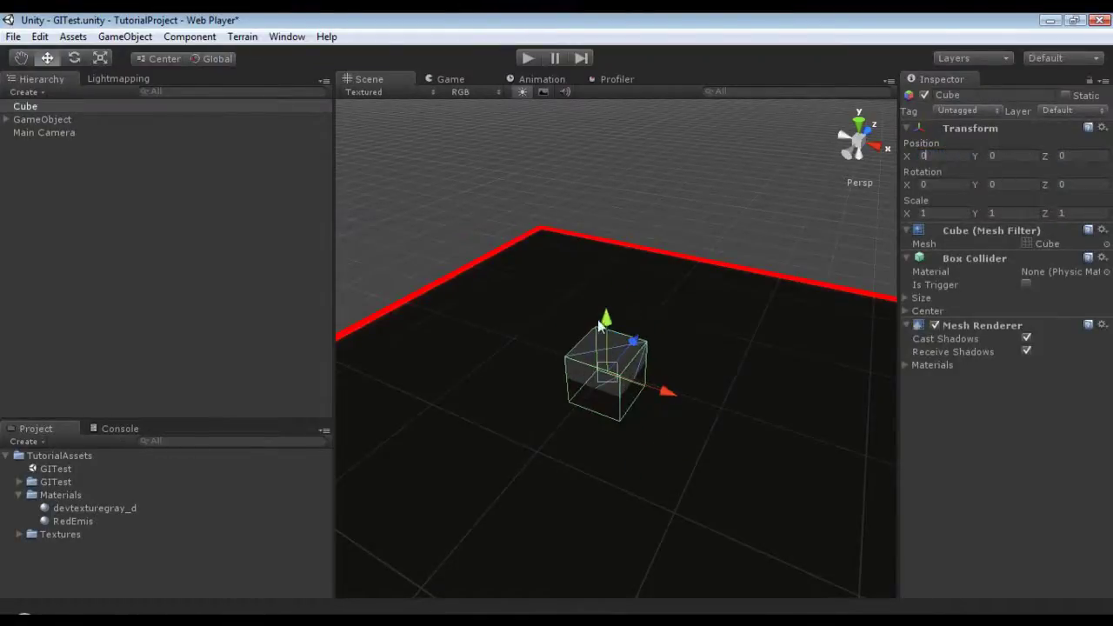
pyautogui.moveTo(609, 333); pyautogui.dragTo(609, 298)
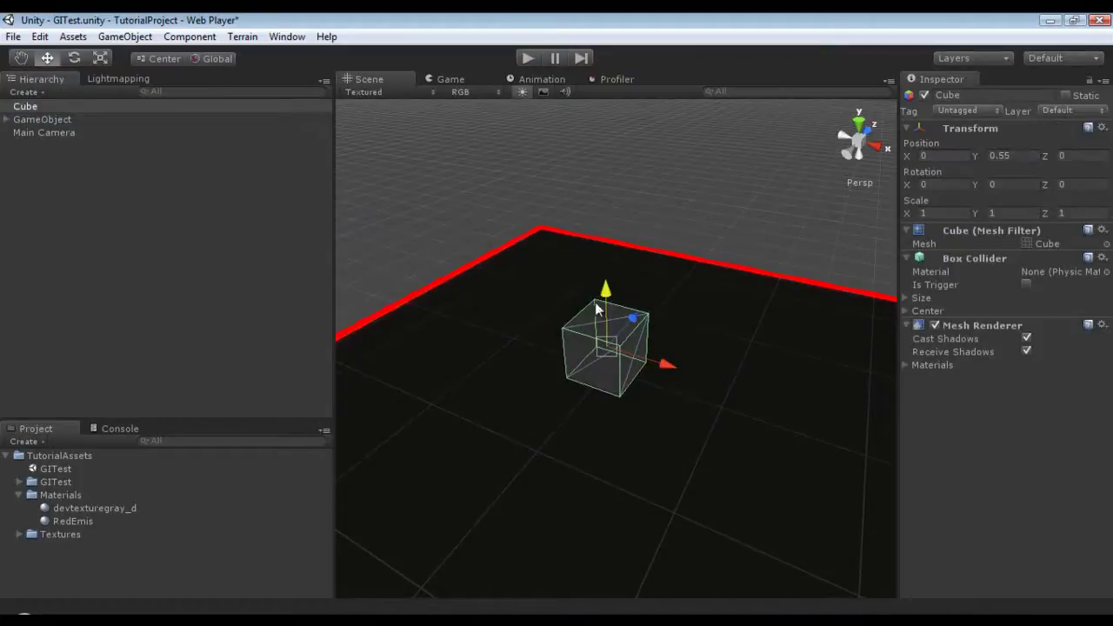
pyautogui.click(61, 495)
# - Create a material named 'Emission' in the Materials folder and apply it to the cube
pyautogui.rightClick(61, 495)
pyautogui.moveTo(174, 257)
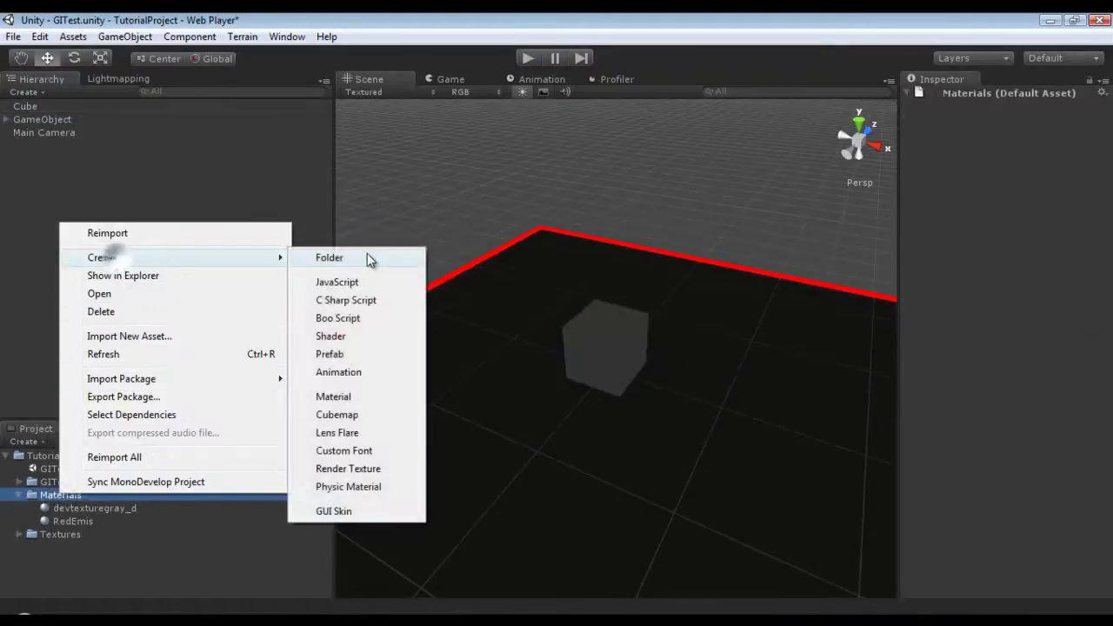
pyautogui.click(344, 396)
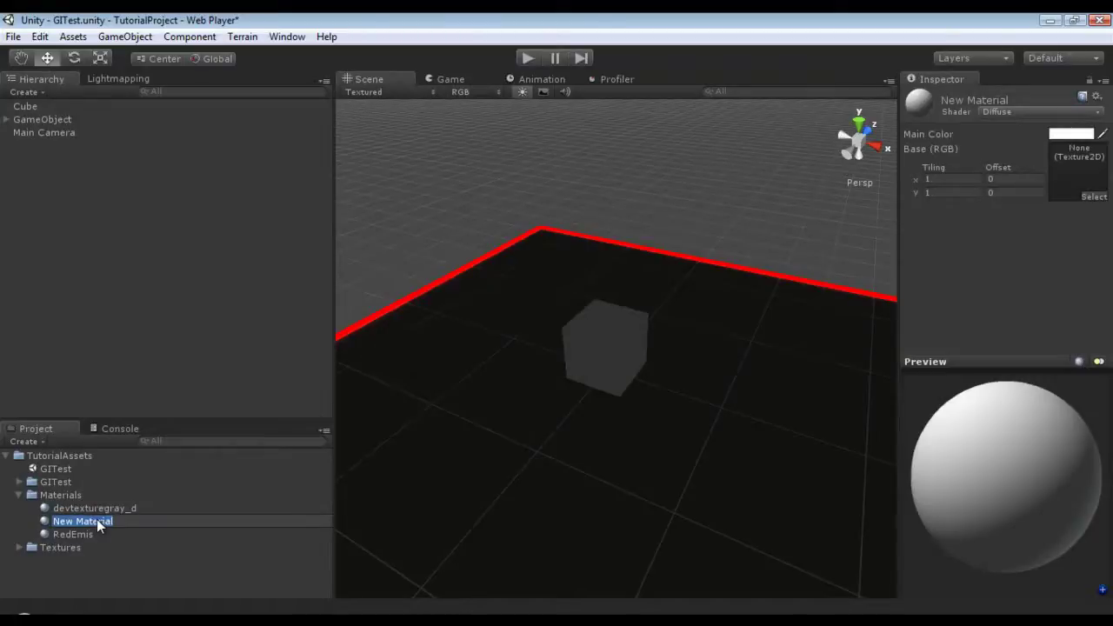
pyautogui.write('Emission')
pyautogui.press('Return')
pyautogui.moveTo(97, 521); pyautogui.dragTo(616, 352)
pyautogui.click(633, 435)
pyautogui.moveTo(632, 435); pyautogui.dragTo(835, 446, button='middle')
pyautogui.moveTo(72, 534); pyautogui.dragTo(733, 350)
pyautogui.click(734, 350)
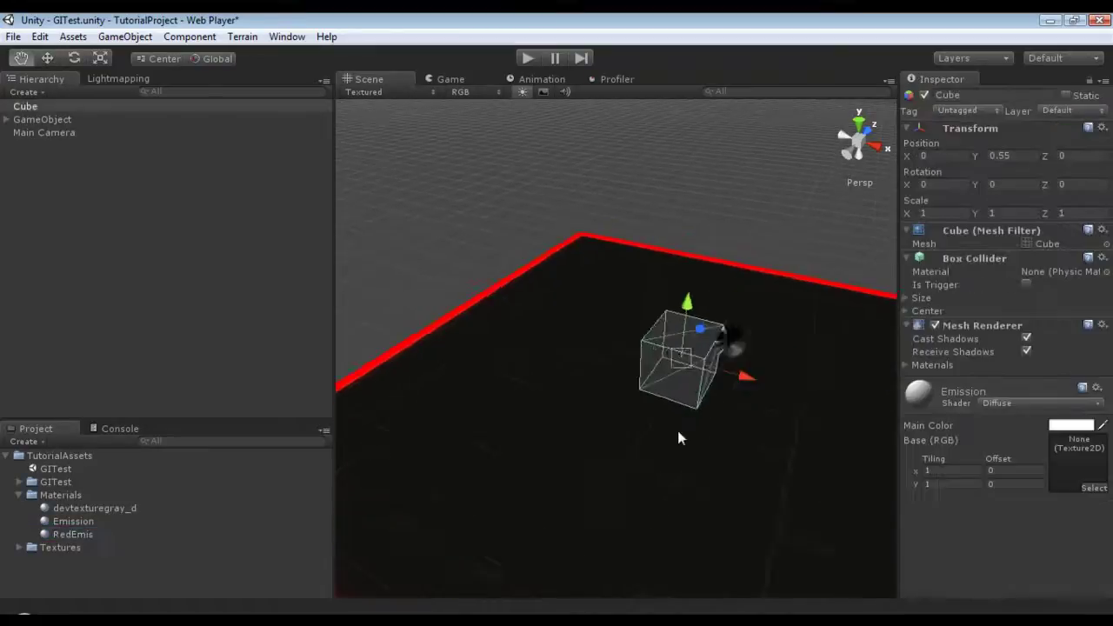
# - Give the Emission material the Self-Illumin/Diffuse shader with Emission (Lightmapper) 5
pyautogui.moveTo(658, 435); pyautogui.dragTo(576, 392, button='middle')
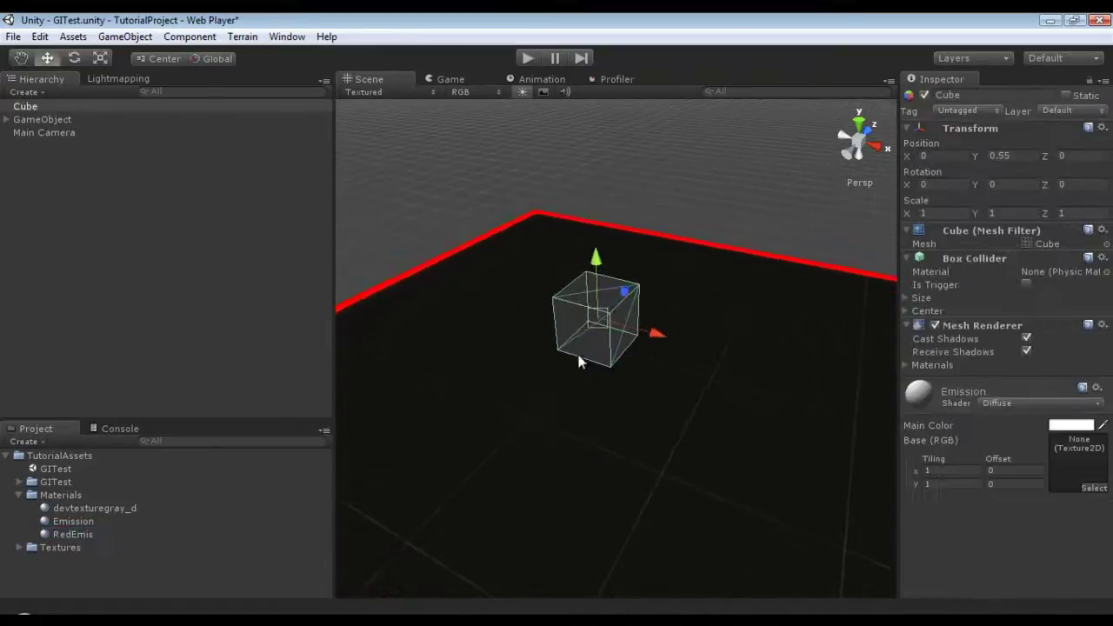
pyautogui.click(1017, 401)
pyautogui.moveTo(890, 325)
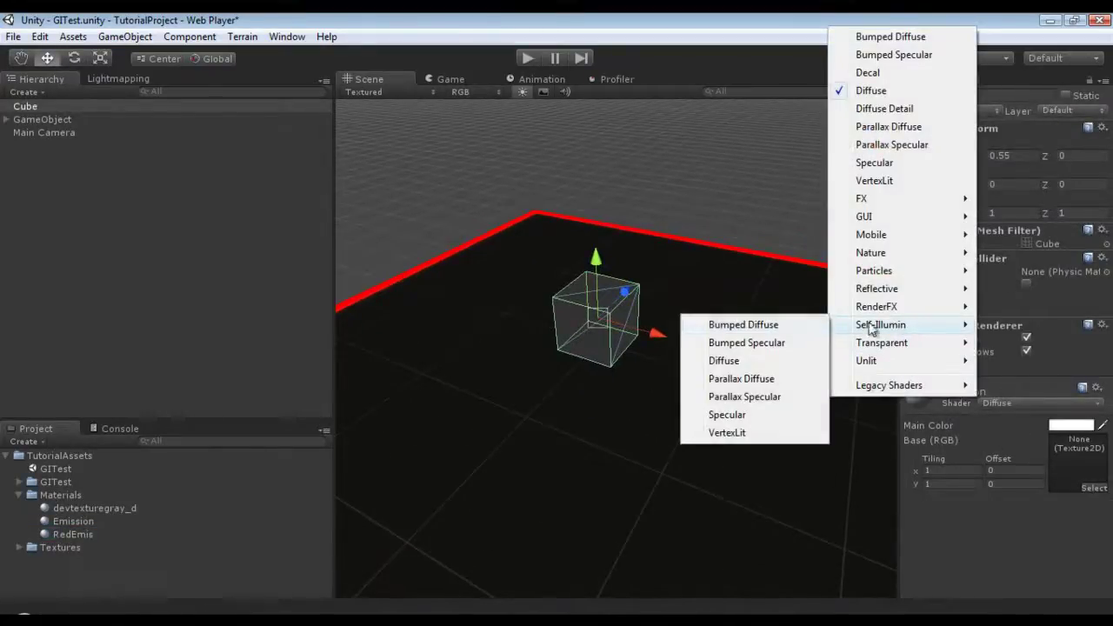
pyautogui.click(724, 360)
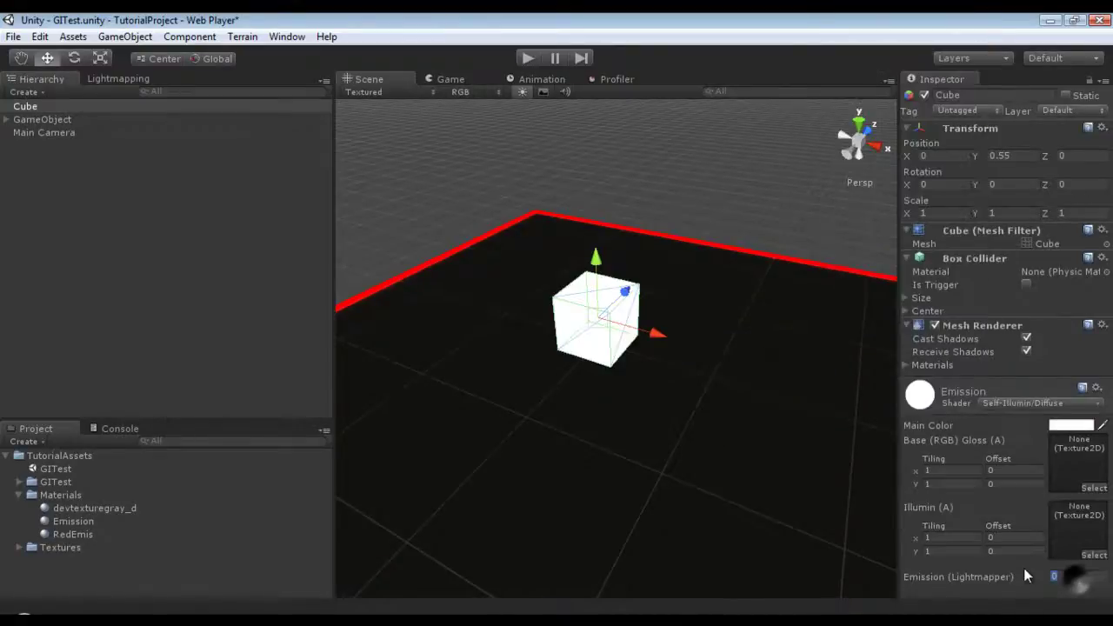
pyautogui.write('5')
# - Nest the Cube under GameObject in the Hierarchy
pyautogui.click(740, 294)
pyautogui.keyDown('alt'); pyautogui.moveTo(739, 294); pyautogui.dragTo(855, 362); pyautogui.keyUp('alt')
pyautogui.click(583, 273)
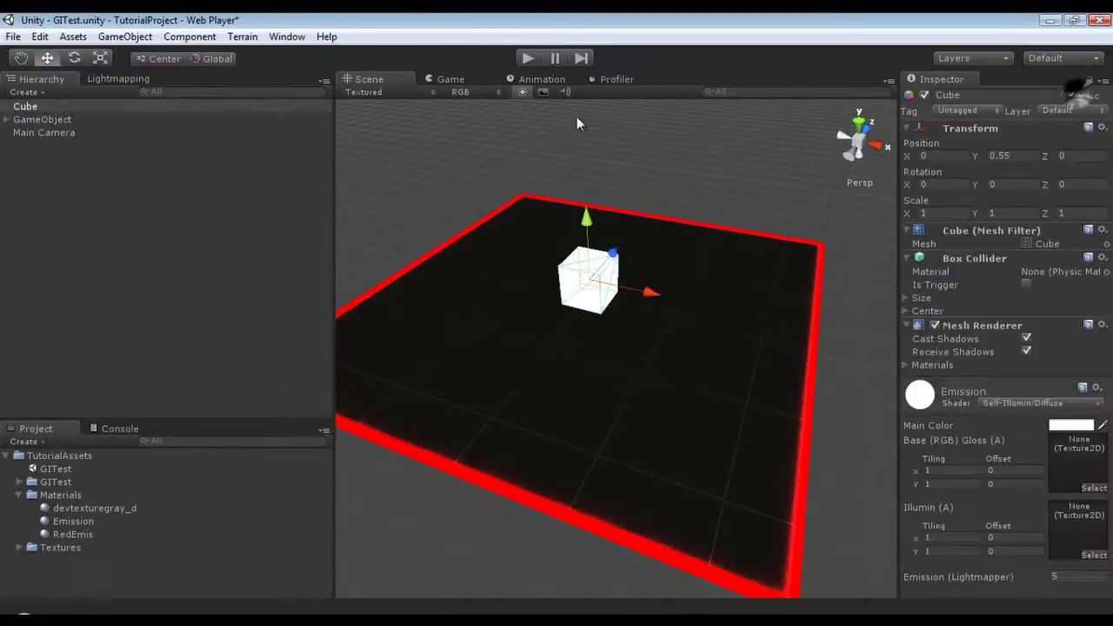
pyautogui.moveTo(24, 106); pyautogui.dragTo(36, 120)
# - Frame the whole floor and clear the previously baked lightmaps in Lightmapping
pyautogui.click(830, 212)
pyautogui.moveTo(777, 228); pyautogui.dragTo(786, 315, button='middle')
pyautogui.keyDown('alt'); pyautogui.moveTo(783, 307); pyautogui.dragTo(760, 321); pyautogui.keyUp('alt')
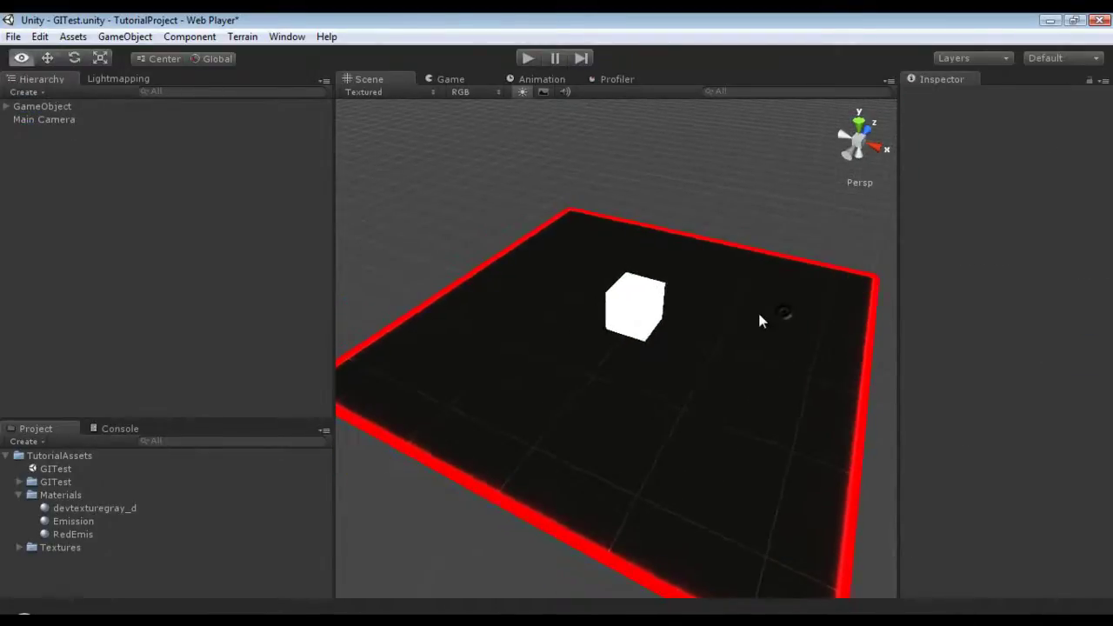
pyautogui.click(101, 79)
pyautogui.click(119, 250)
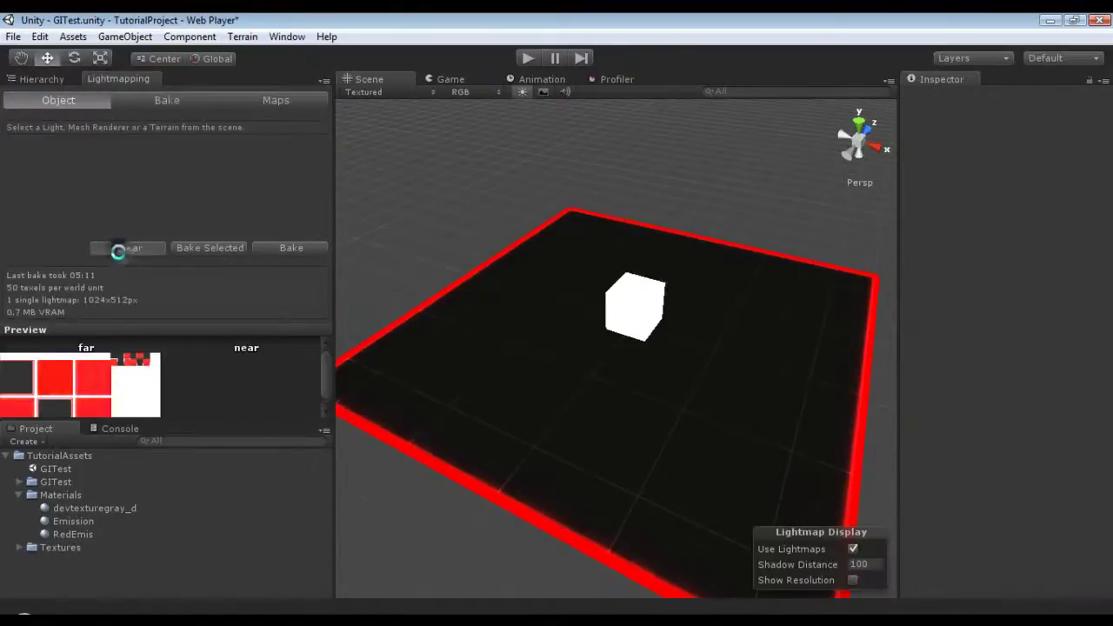
# - Check the cube's Object settings and rebake, producing one 1024x512 lightmap in 05:50
pyautogui.click(170, 102)
pyautogui.click(654, 323)
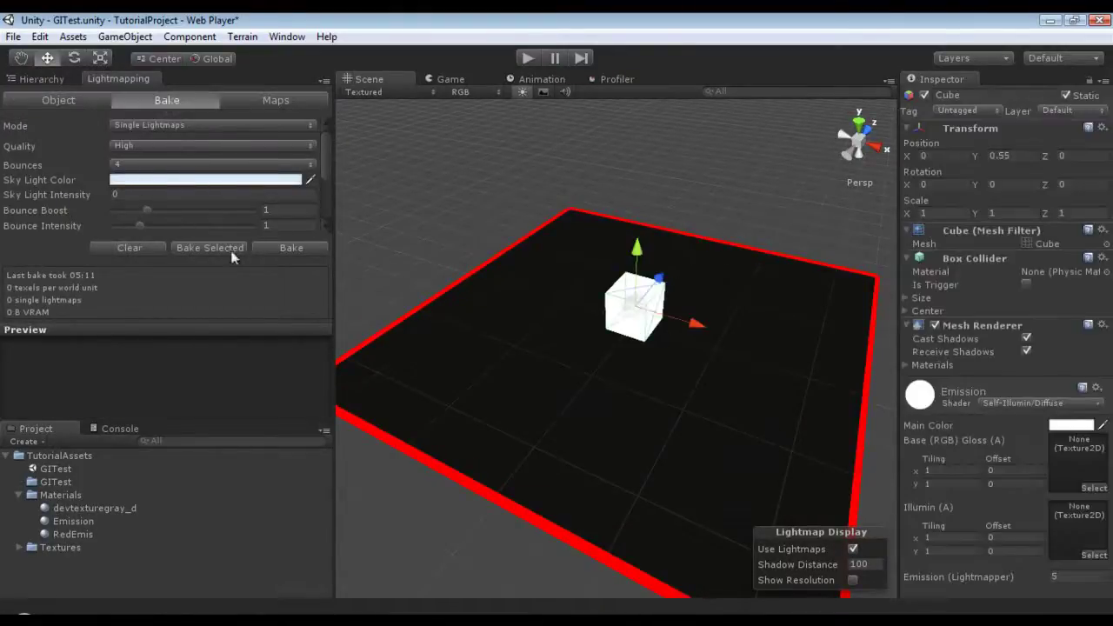
pyautogui.click(61, 100)
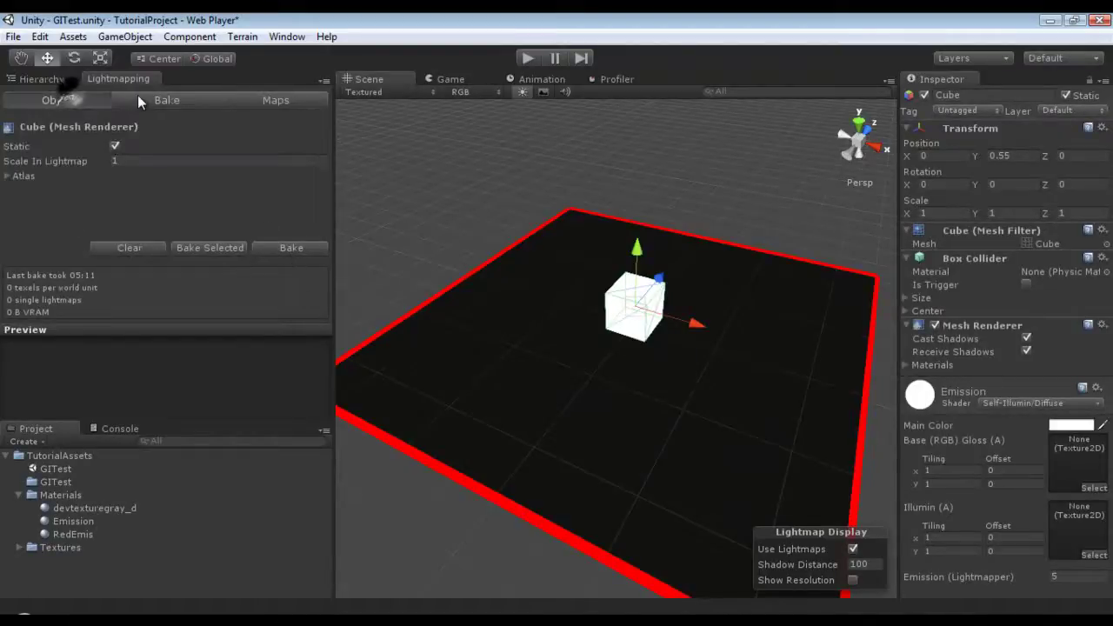
pyautogui.click(153, 100)
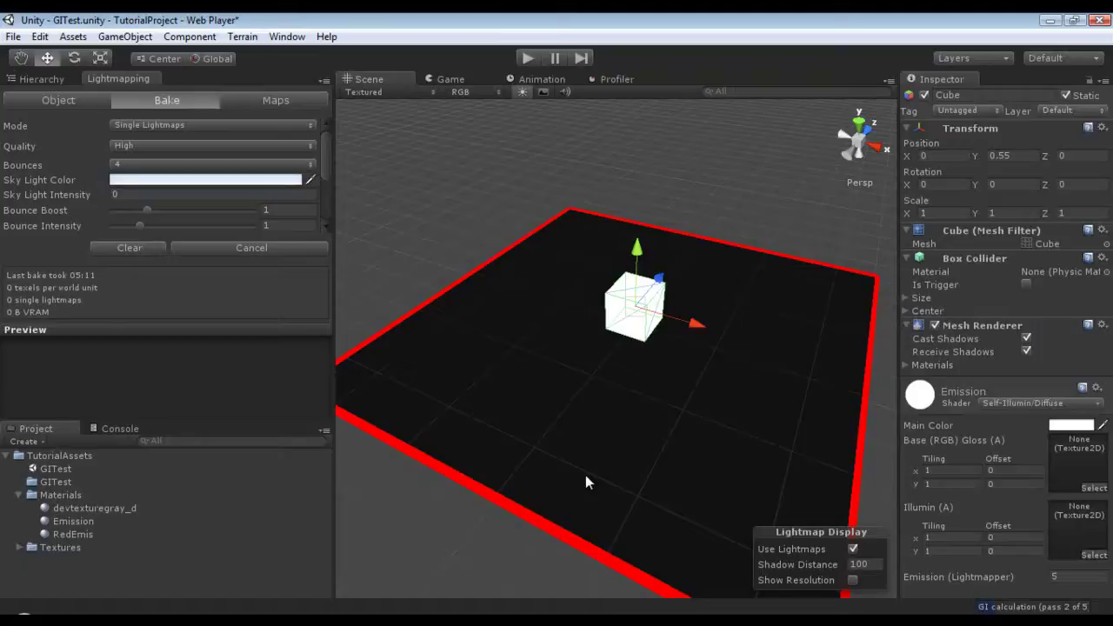
pyautogui.click(39, 79)
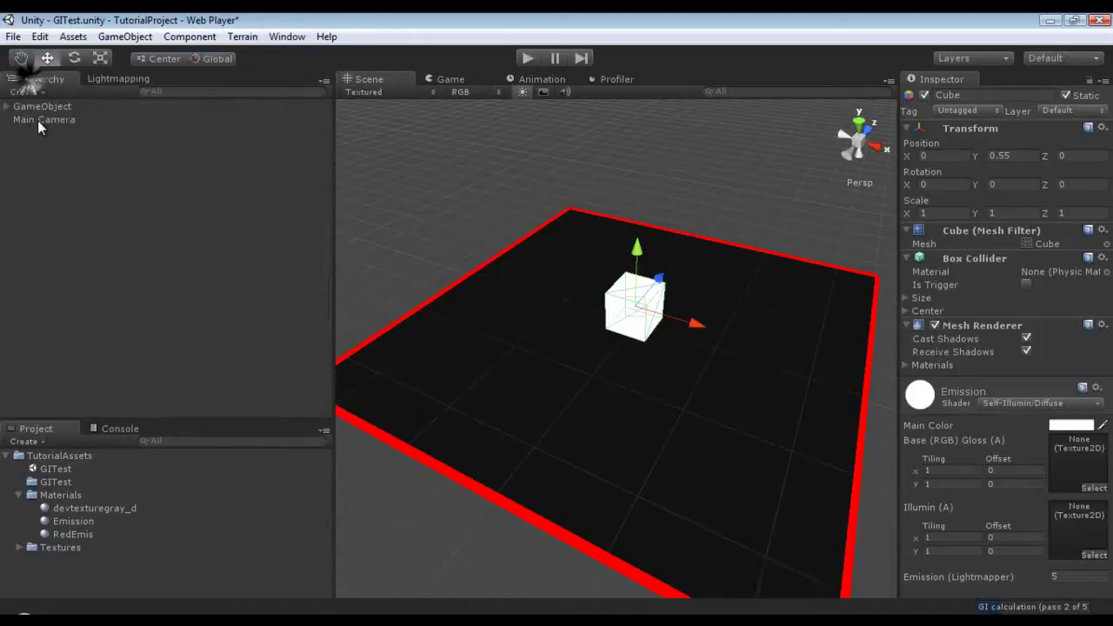
pyautogui.click(6, 106)
pyautogui.click(42, 106)
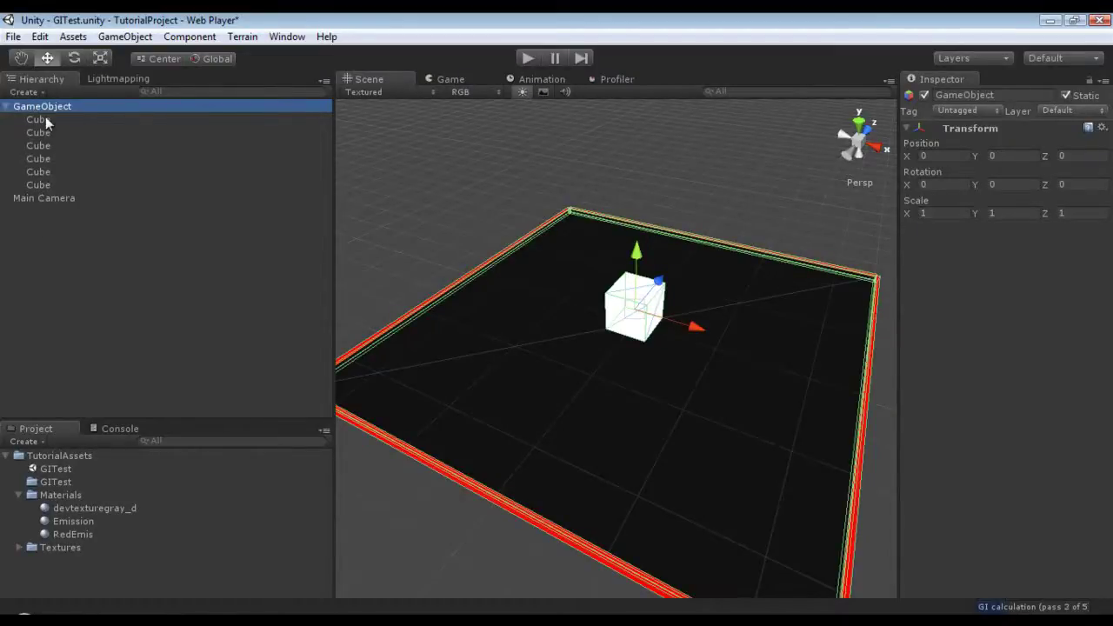
pyautogui.click(114, 76)
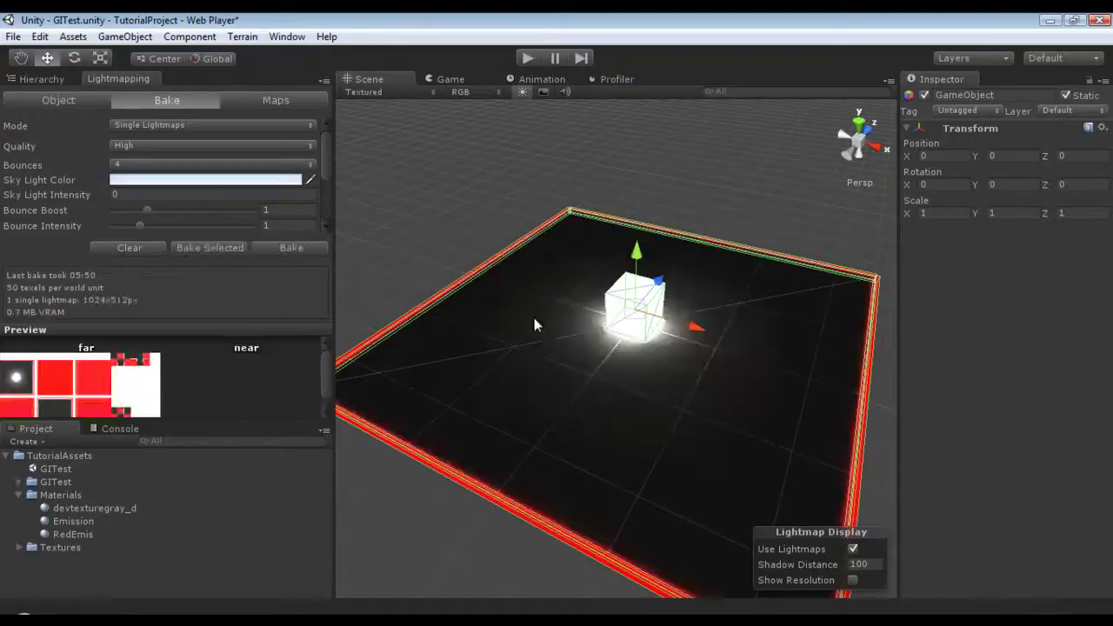
# - Orbit the Scene view around the glowing cube and compare it with the Game view
pyautogui.click(437, 230)
pyautogui.keyDown('alt'); pyautogui.moveTo(708, 273); pyautogui.dragTo(541, 278); pyautogui.keyUp('alt')
pyautogui.click(445, 78)
pyautogui.click(382, 77)
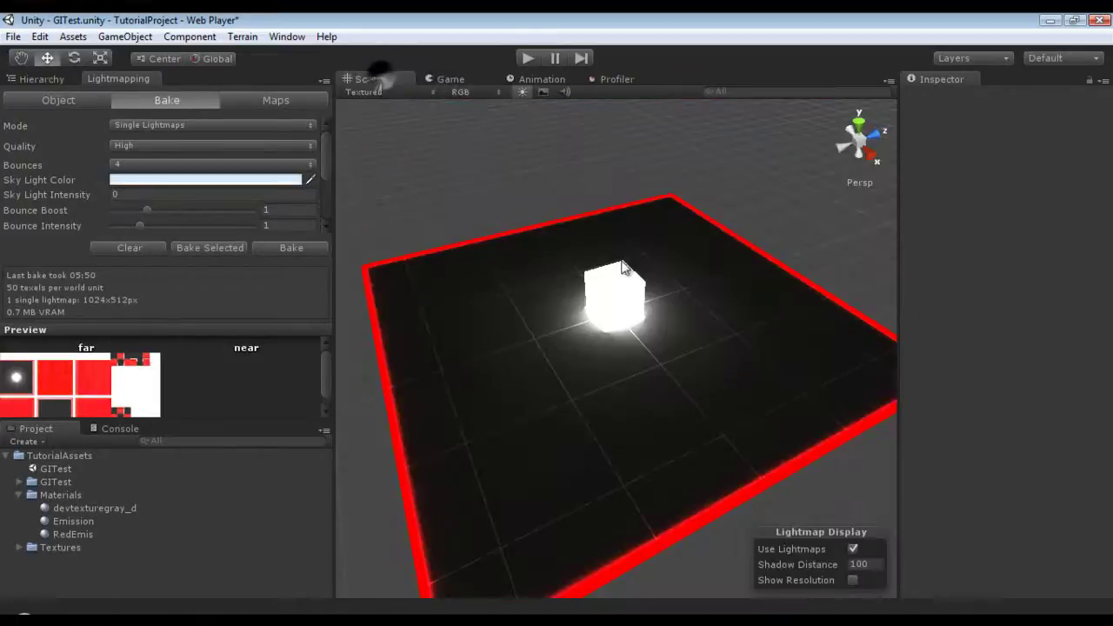
pyautogui.keyDown('alt'); pyautogui.moveTo(598, 251); pyautogui.dragTo(628, 250); pyautogui.keyUp('alt')
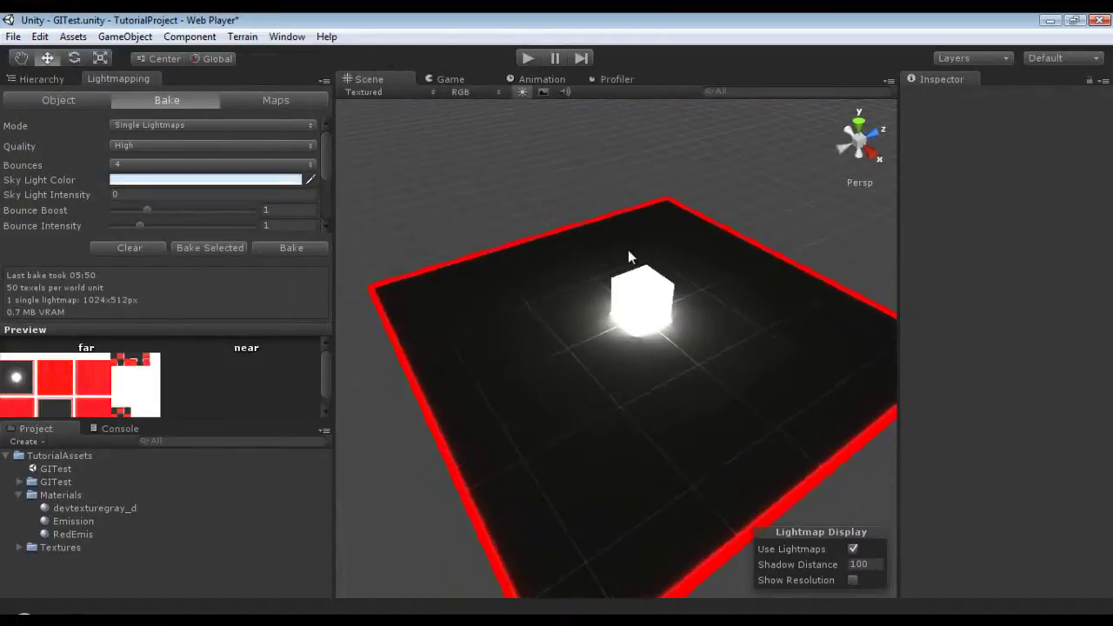
# - Select Main Camera and align the Scene view to its viewpoint
pyautogui.click(47, 79)
pyautogui.click(14, 106)
pyautogui.click(7, 106)
pyautogui.click(41, 119)
pyautogui.click(109, 38)
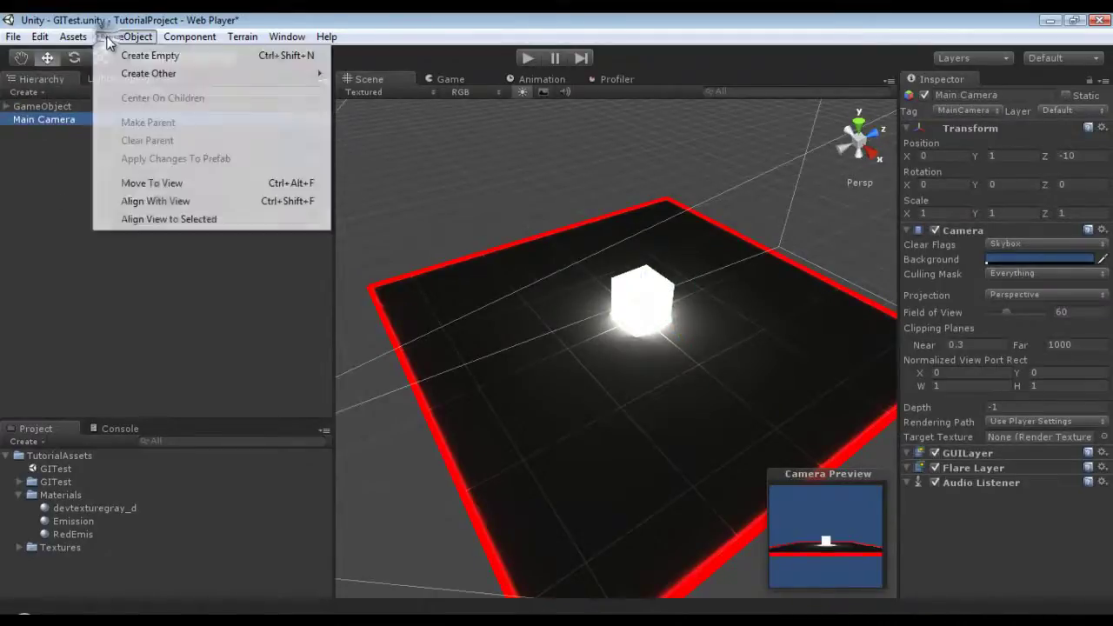
pyautogui.click(219, 224)
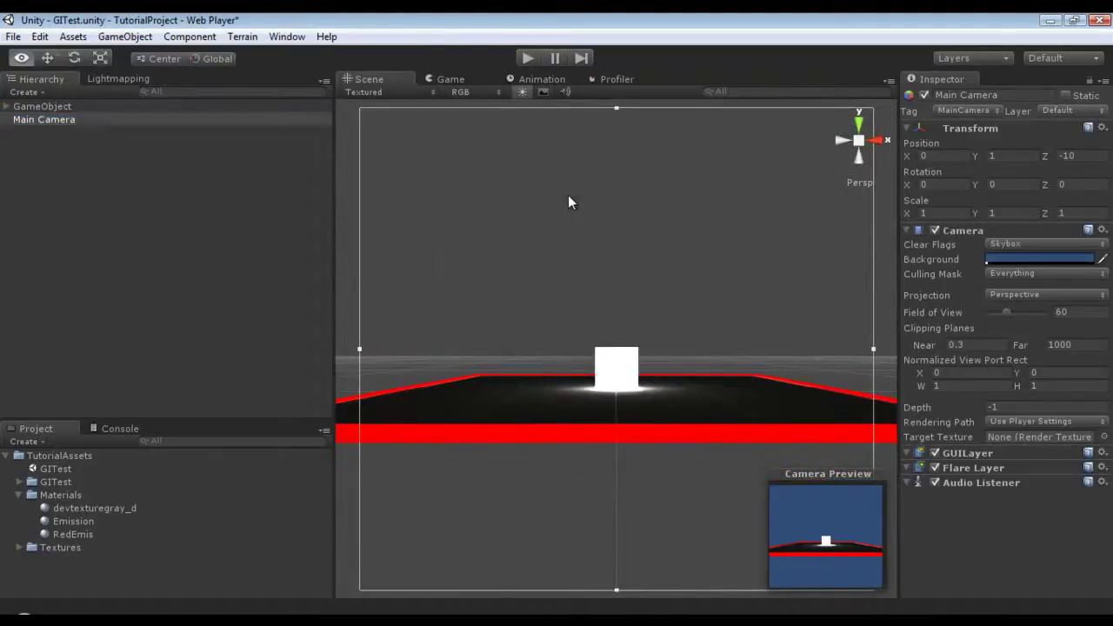
# - Align Main Camera to a raised oblique view at 7.433183, 5.69555, -7.683569
pyautogui.keyDown('alt'); pyautogui.moveTo(568, 201); pyautogui.dragTo(352, 335); pyautogui.keyUp('alt')
pyautogui.click(125, 37)
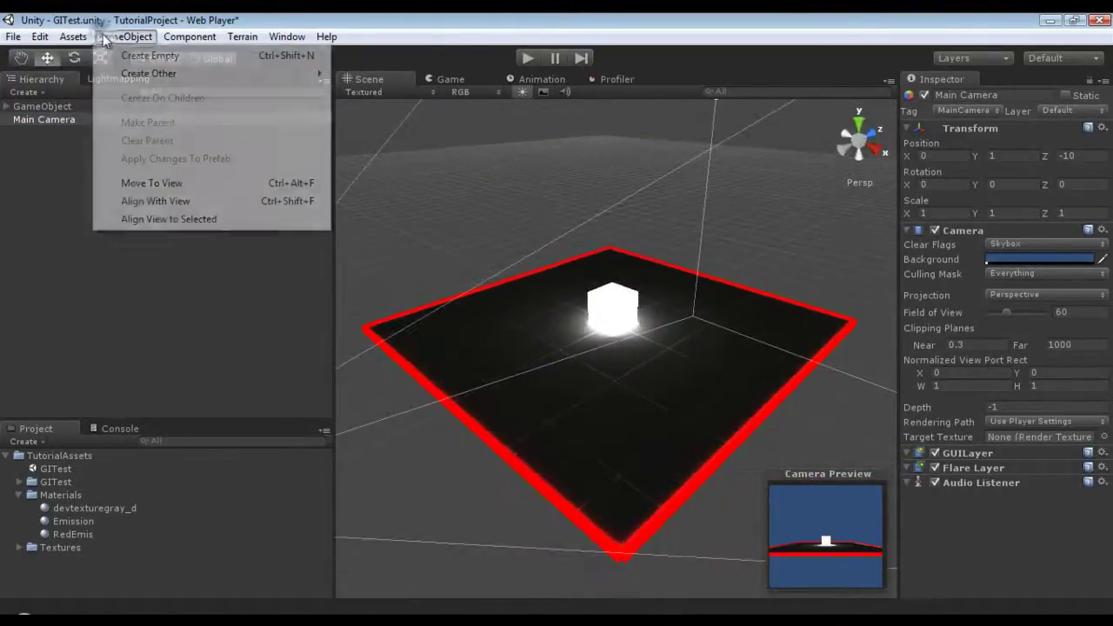
pyautogui.click(199, 201)
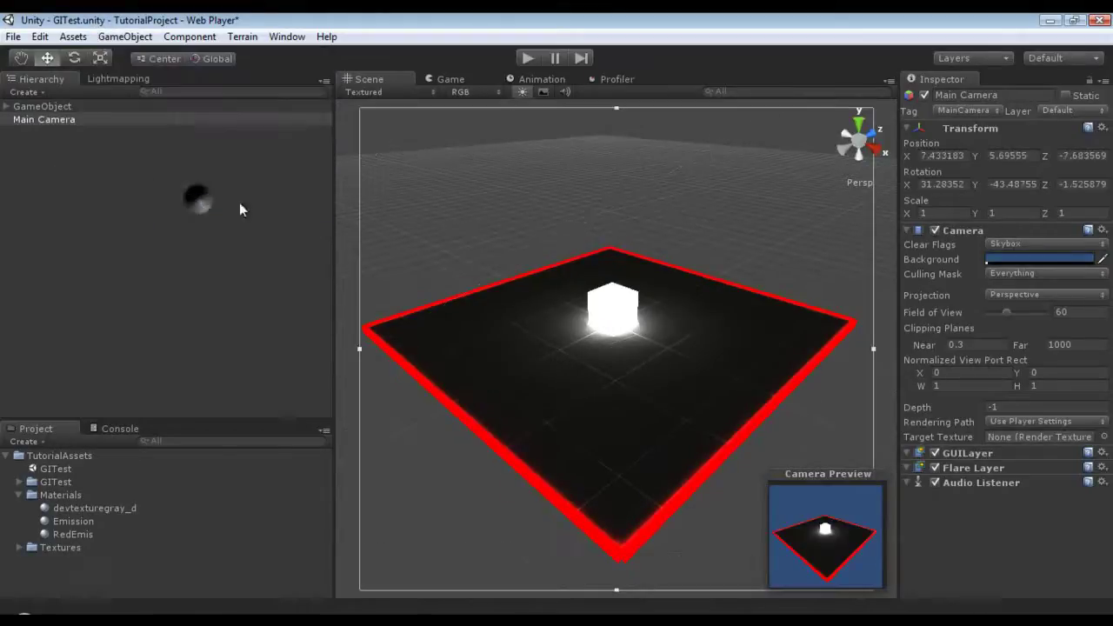
pyautogui.click(456, 78)
# - Set the Game view to Free Aspect and the camera background colour to black (0,0,0)
pyautogui.click(402, 92)
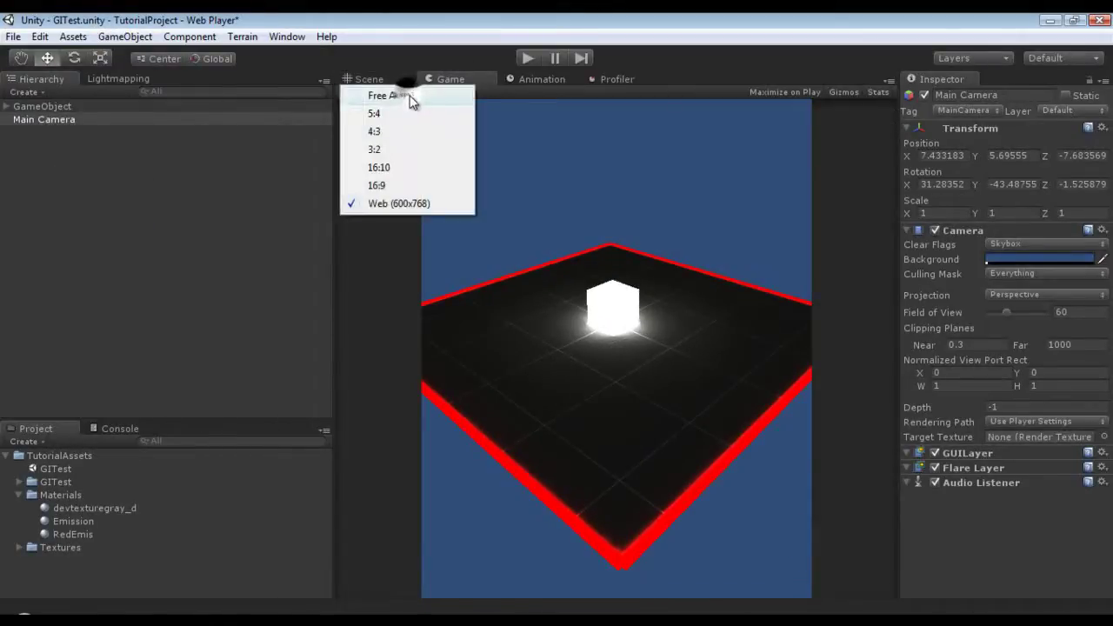
pyautogui.click(412, 102)
pyautogui.click(1022, 260)
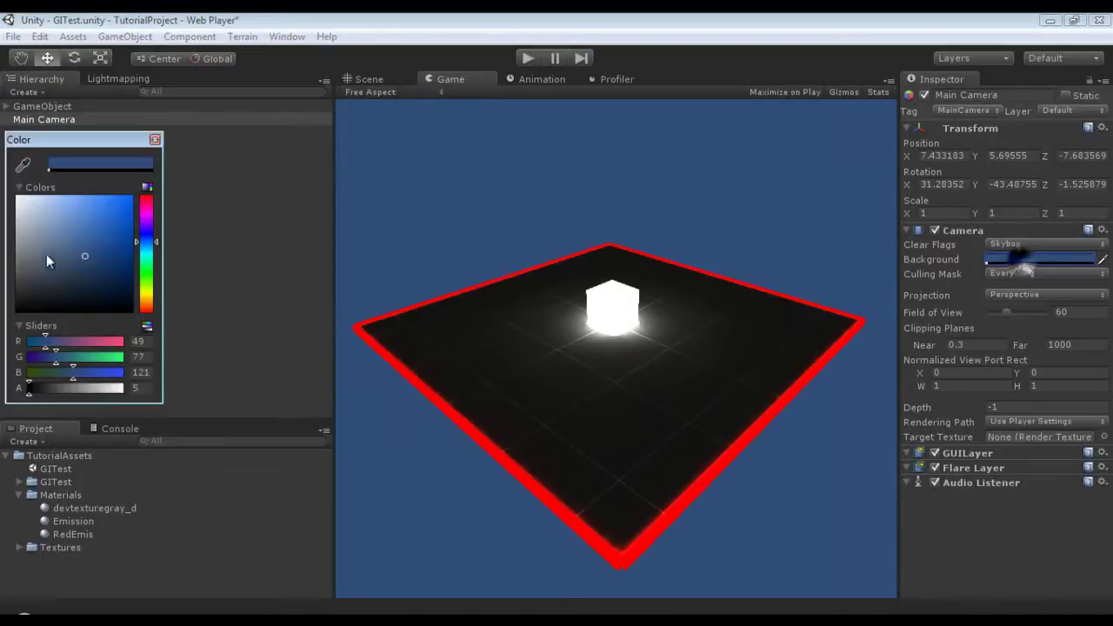
pyautogui.moveTo(51, 247); pyautogui.dragTo(185, 321)
pyautogui.click(155, 140)
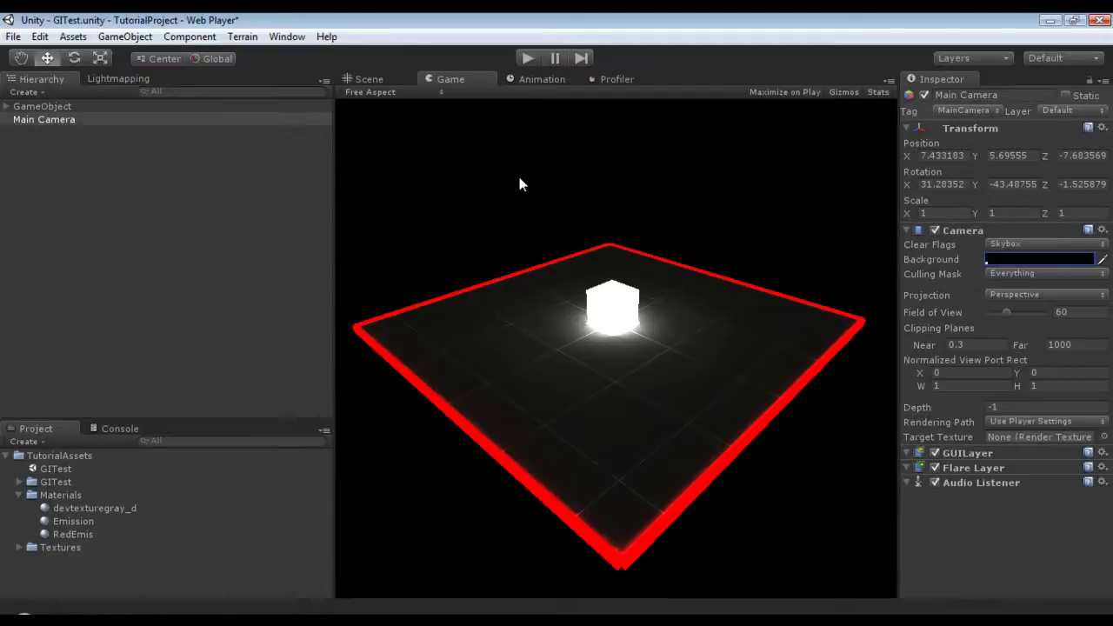
# - Back in the Scene view, fly close to the cube's baked glow, then pull back to frame it
pyautogui.click(372, 77)
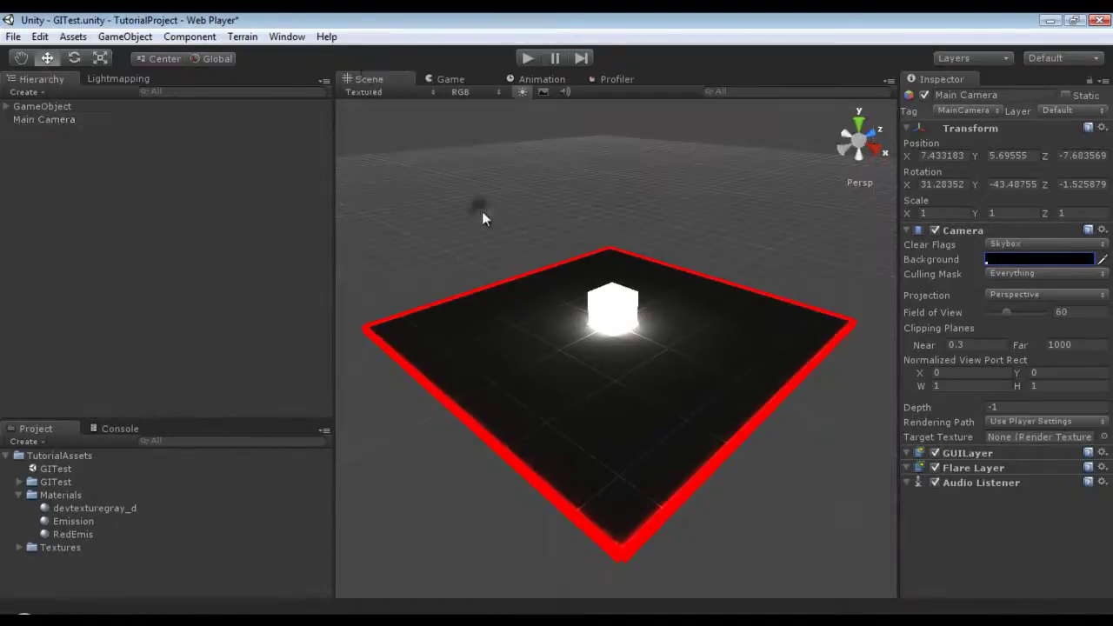
pyautogui.click(483, 214)
pyautogui.moveTo(484, 214); pyautogui.dragTo(853, 299, button='right')
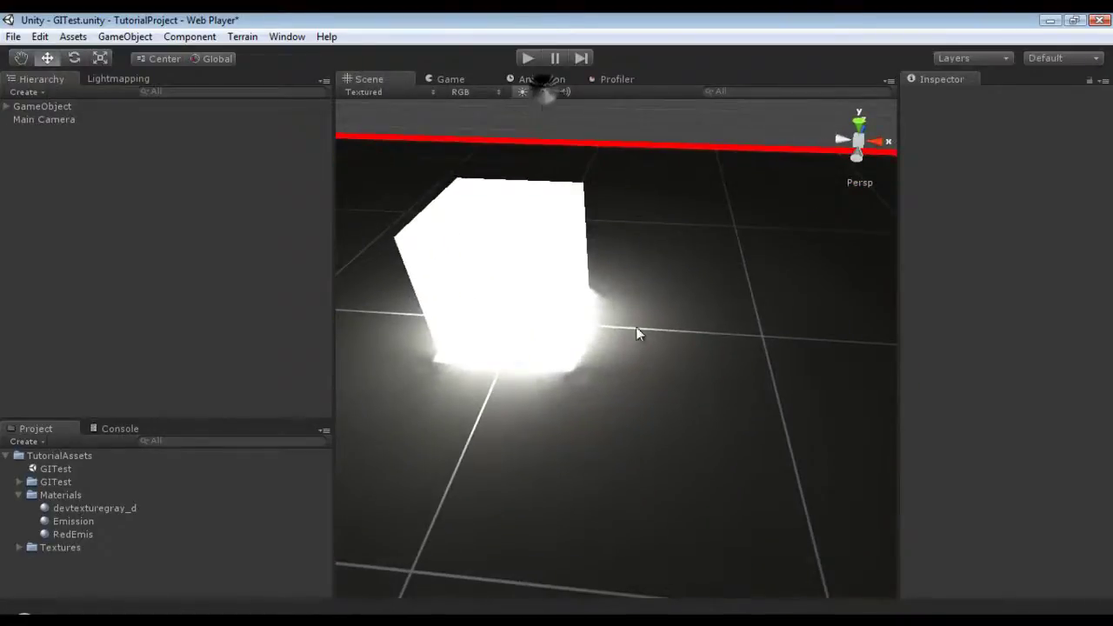
pyautogui.moveTo(733, 319); pyautogui.dragTo(413, 328, button='right')
pyautogui.press('w')
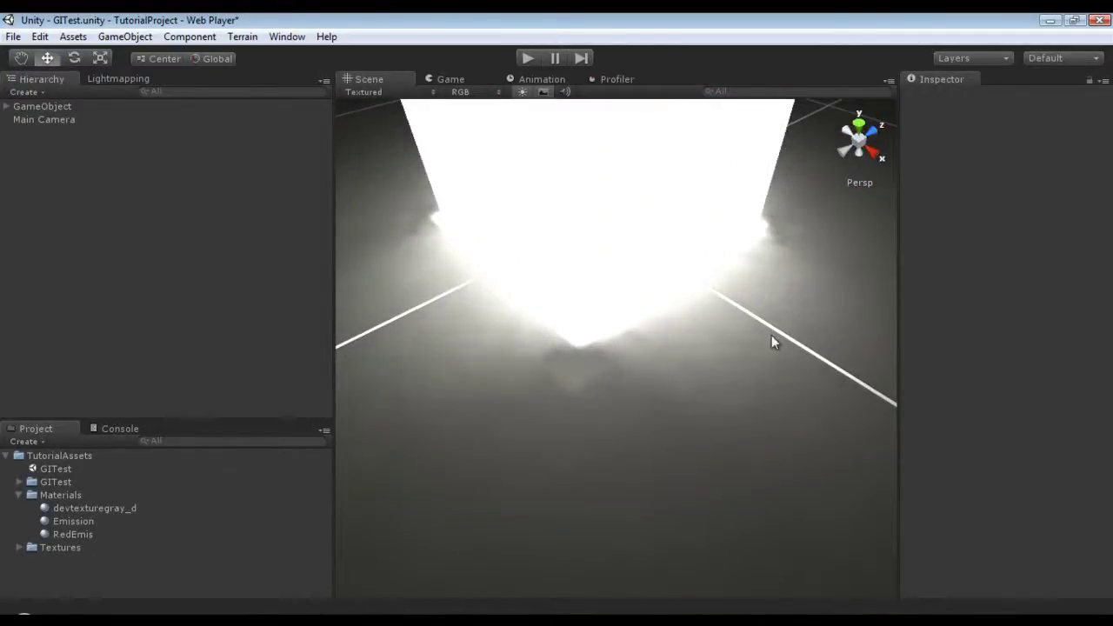
pyautogui.moveTo(770, 357); pyautogui.dragTo(737, 370, button='right')
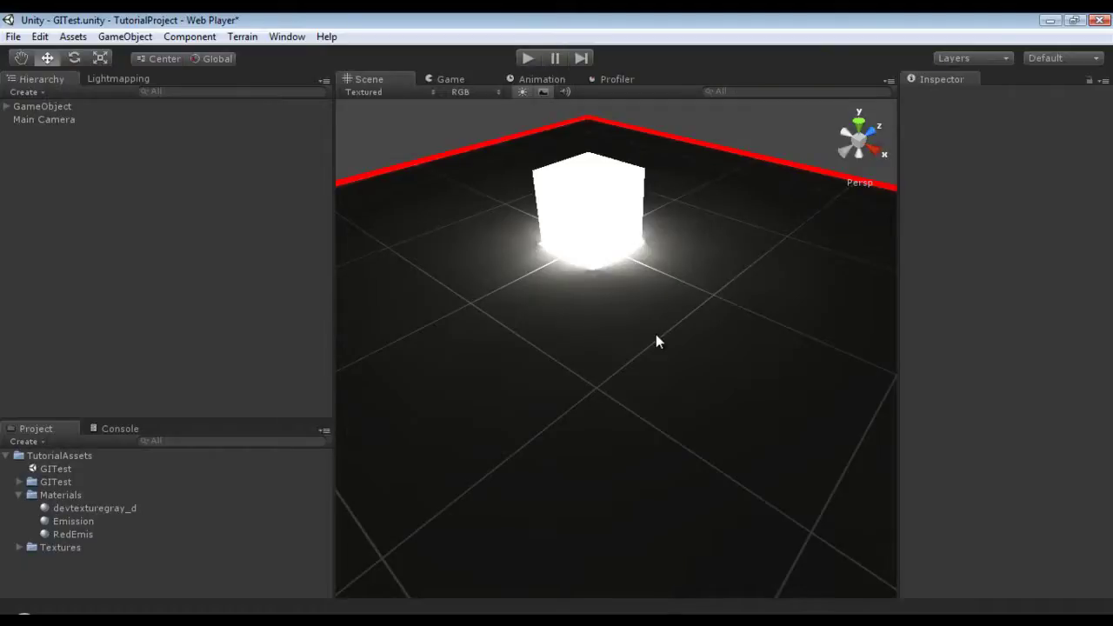
pyautogui.scroll(-5, 656, 334)
pyautogui.moveTo(619, 336); pyautogui.dragTo(568, 355, button='middle')
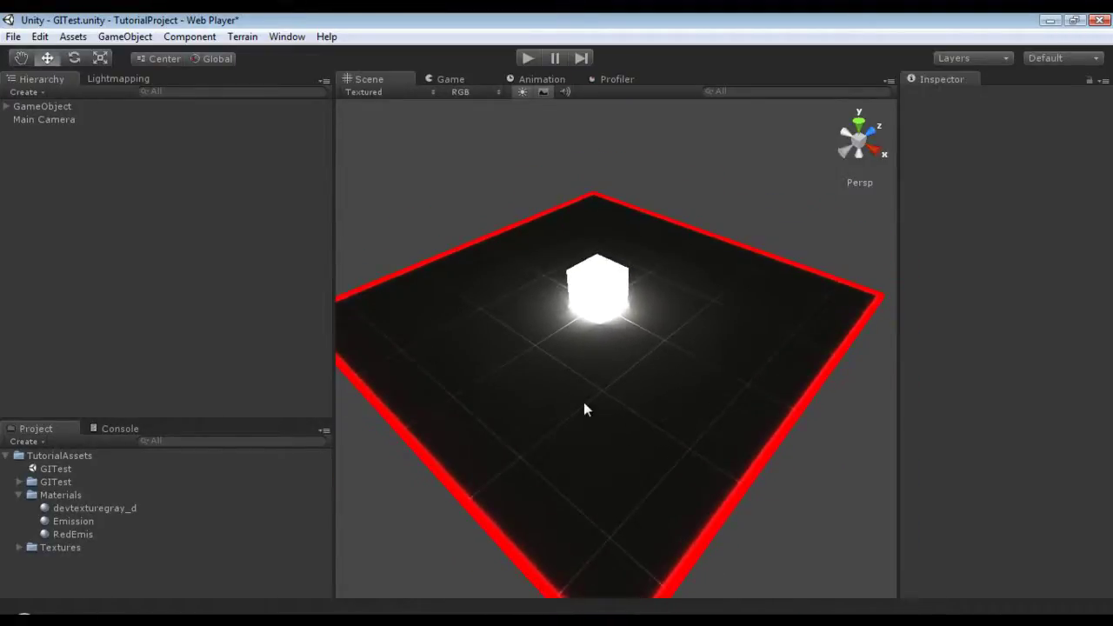